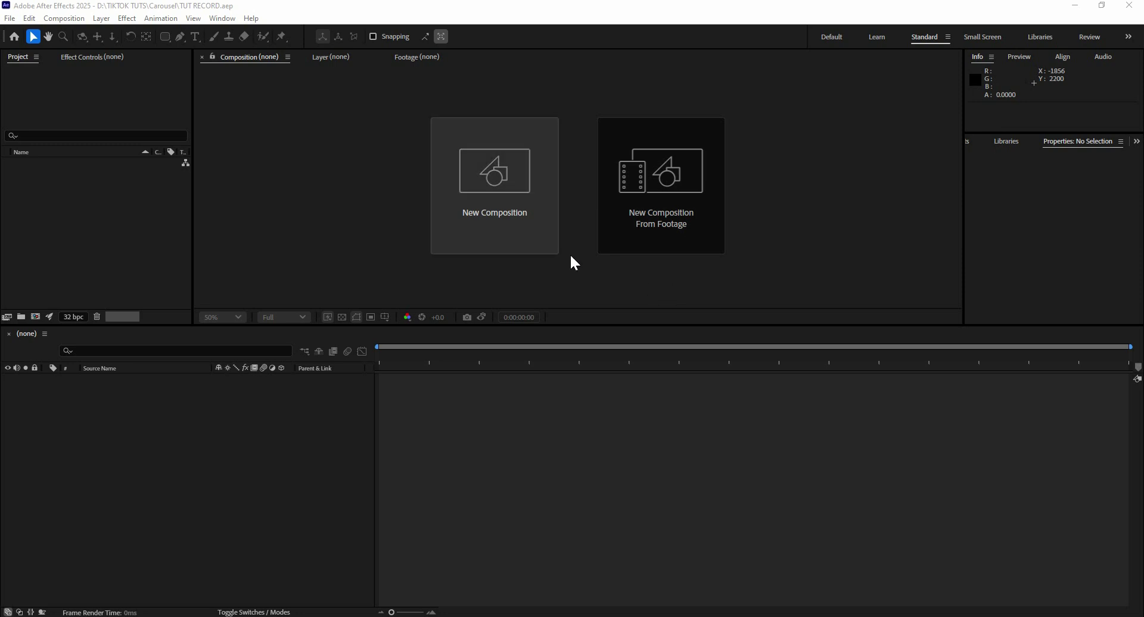
Create a new 3840×2160 composition named Main.
click(449, 210)
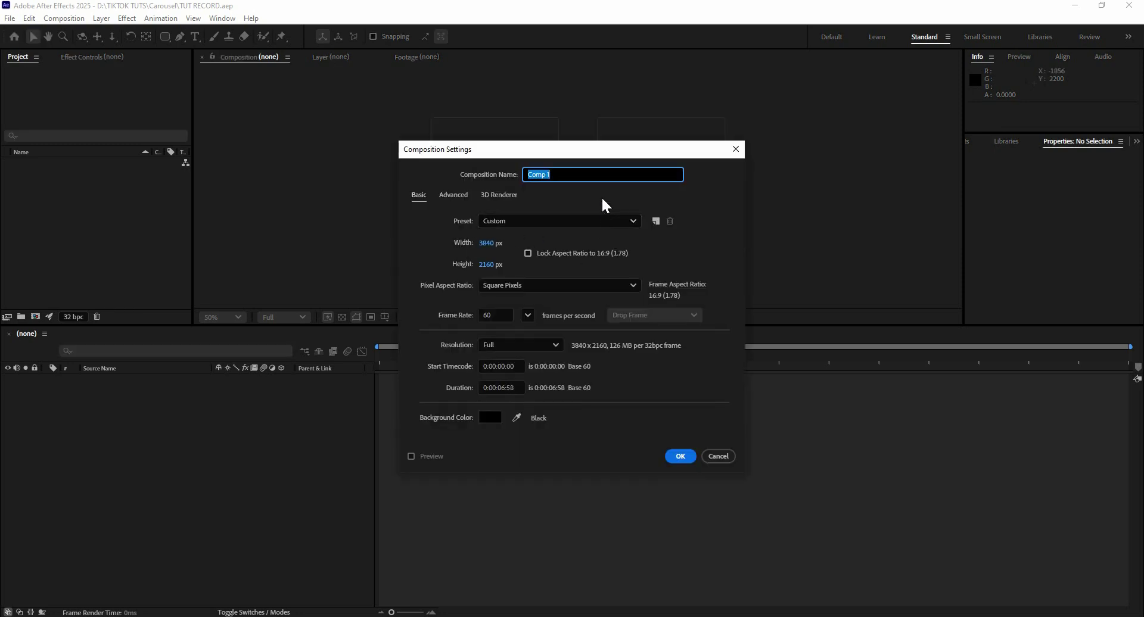
text(Main)
click(679, 456)
Import the six car images into a new project folder named Assets.
double_click(136, 212)
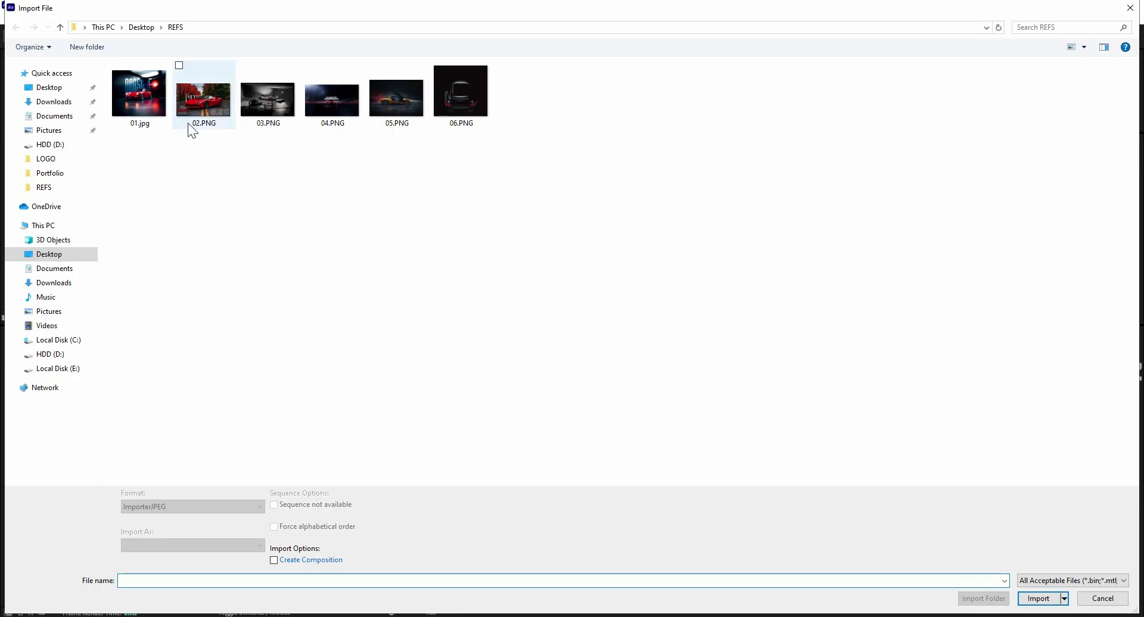
drag(133, 190, 617, 78)
key(Return)
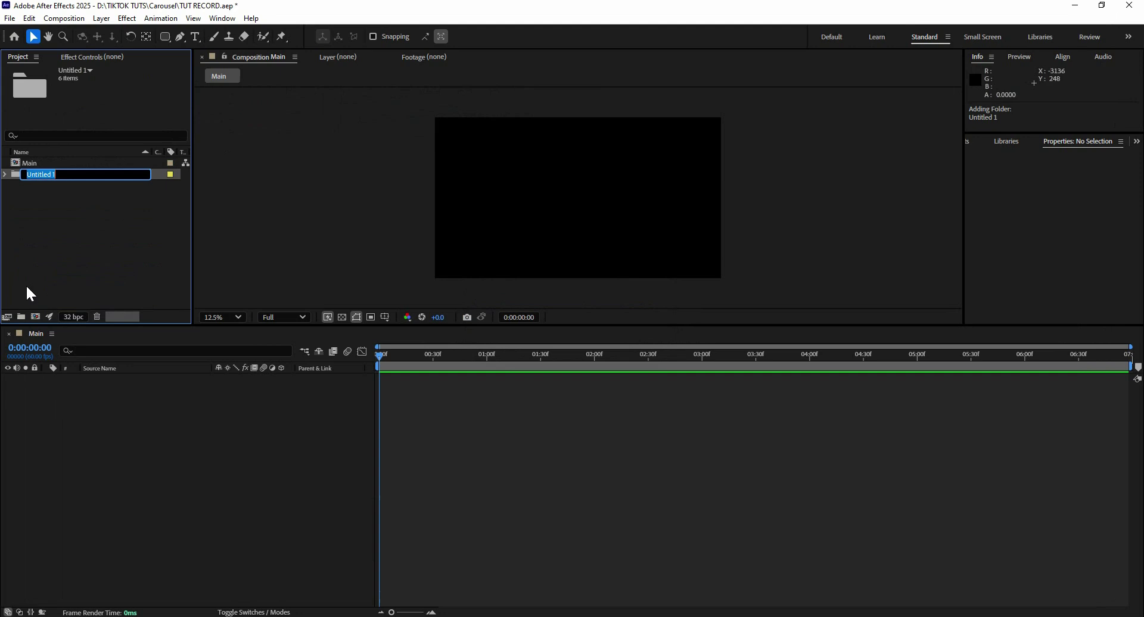
text(Assets)
key(Return)
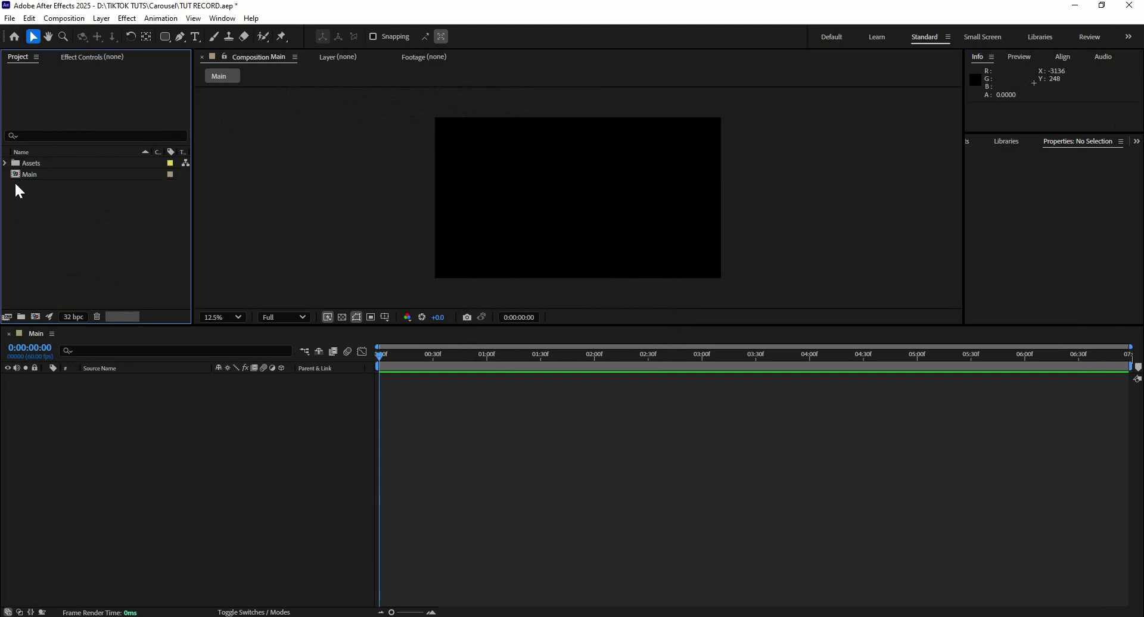
click(5, 163)
Create a Placeholder-01 composition holding 01.jpg, scaled up to fill the frame.
click(63, 17)
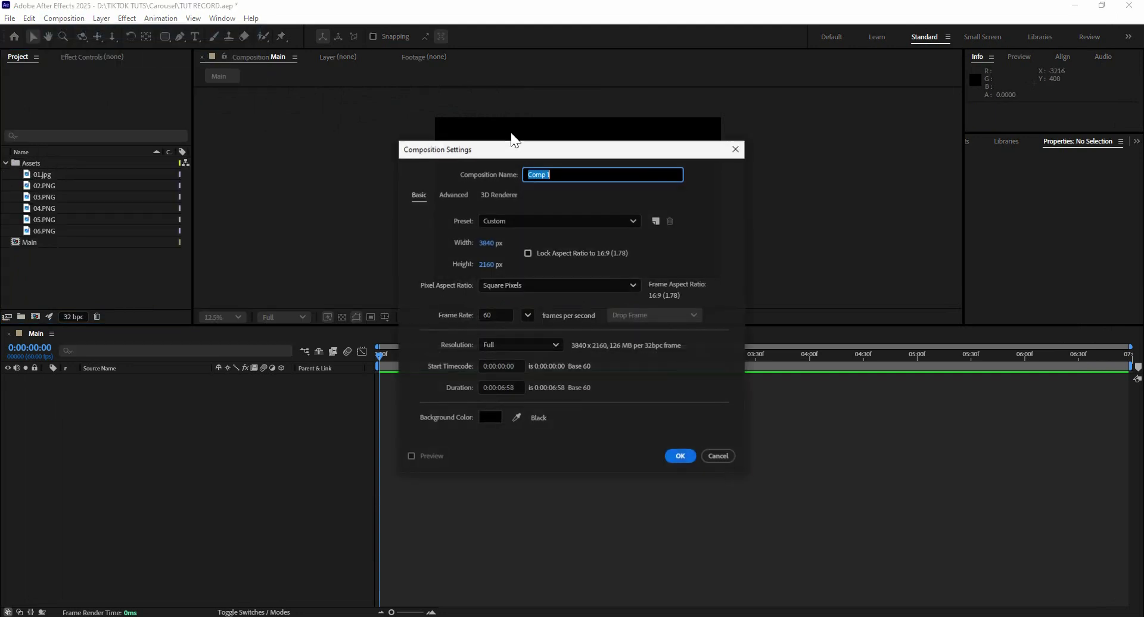
text(P)
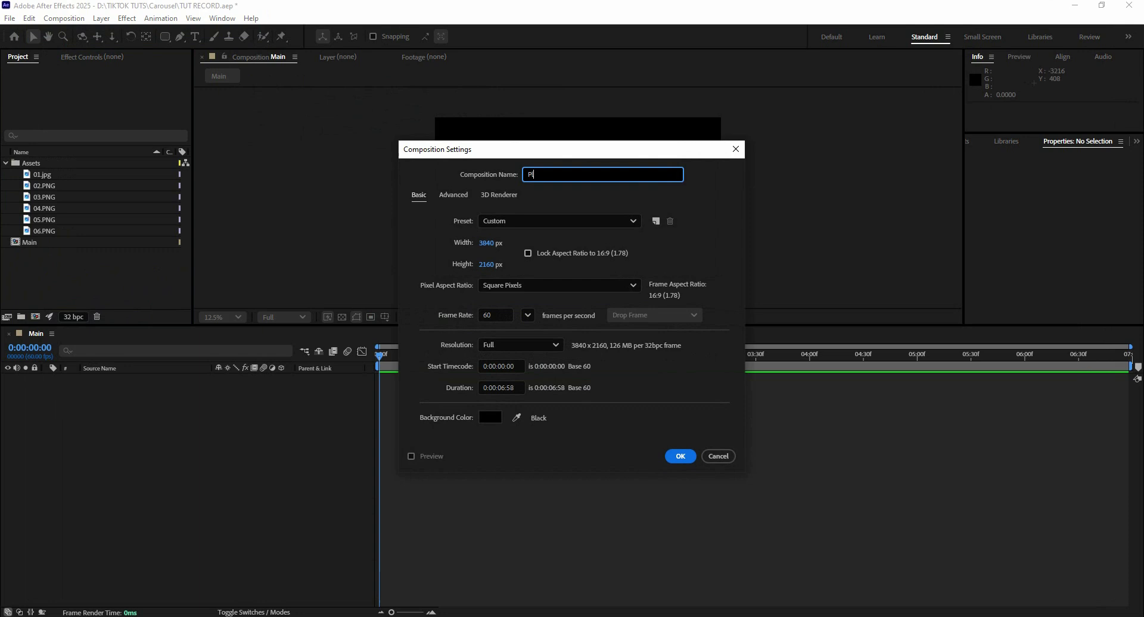
text(laceholder-01)
key(Return)
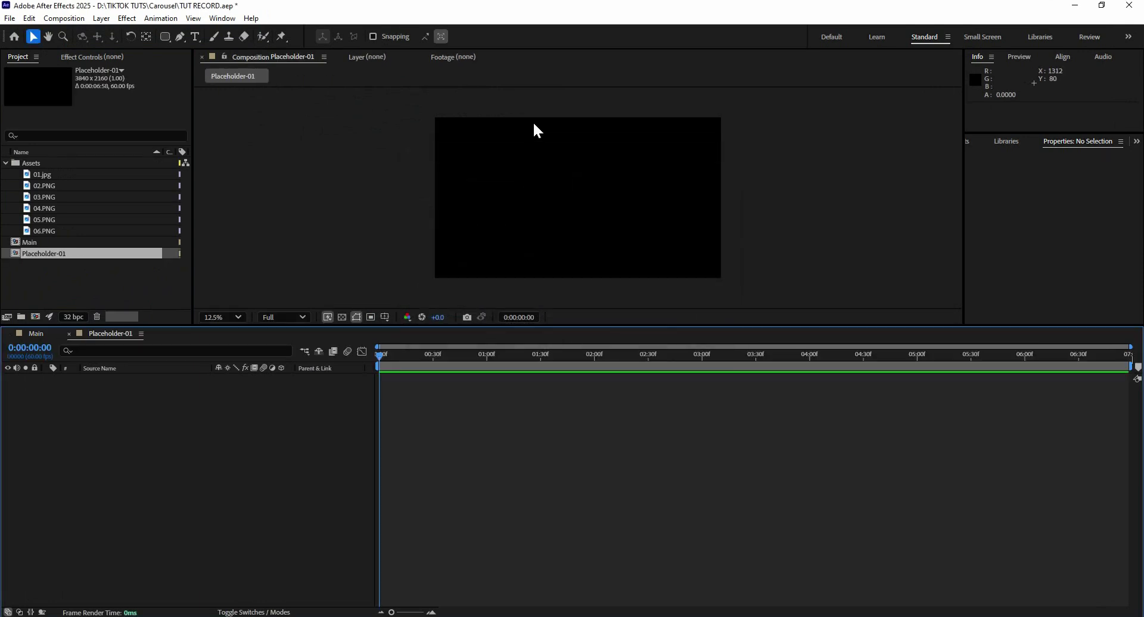
drag(58, 174, 155, 399)
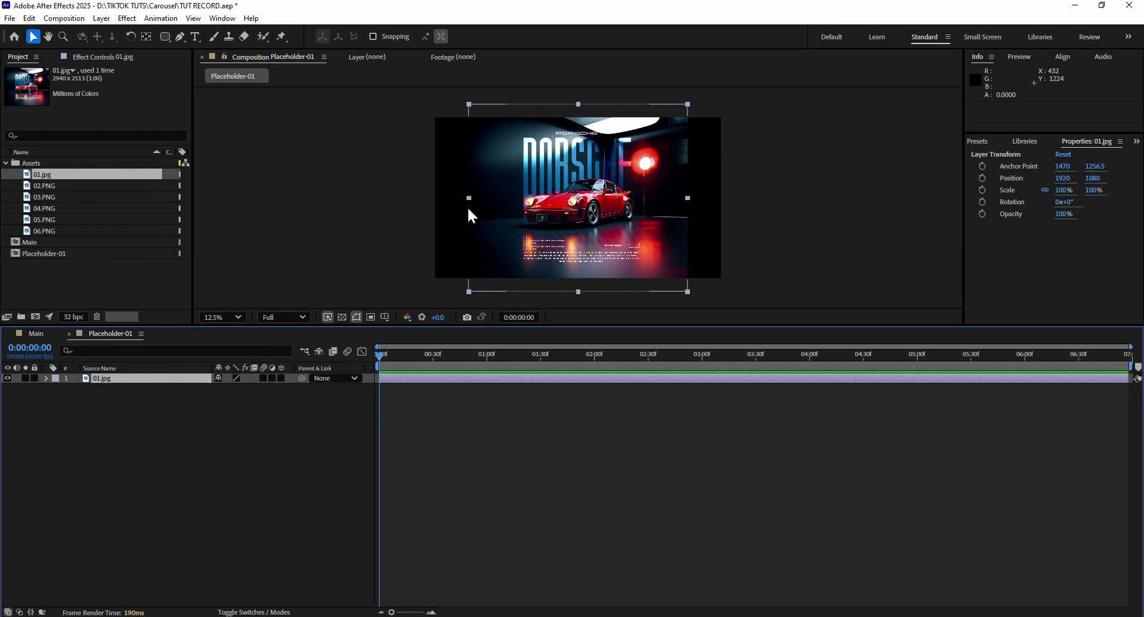
drag(461, 197, 435, 194)
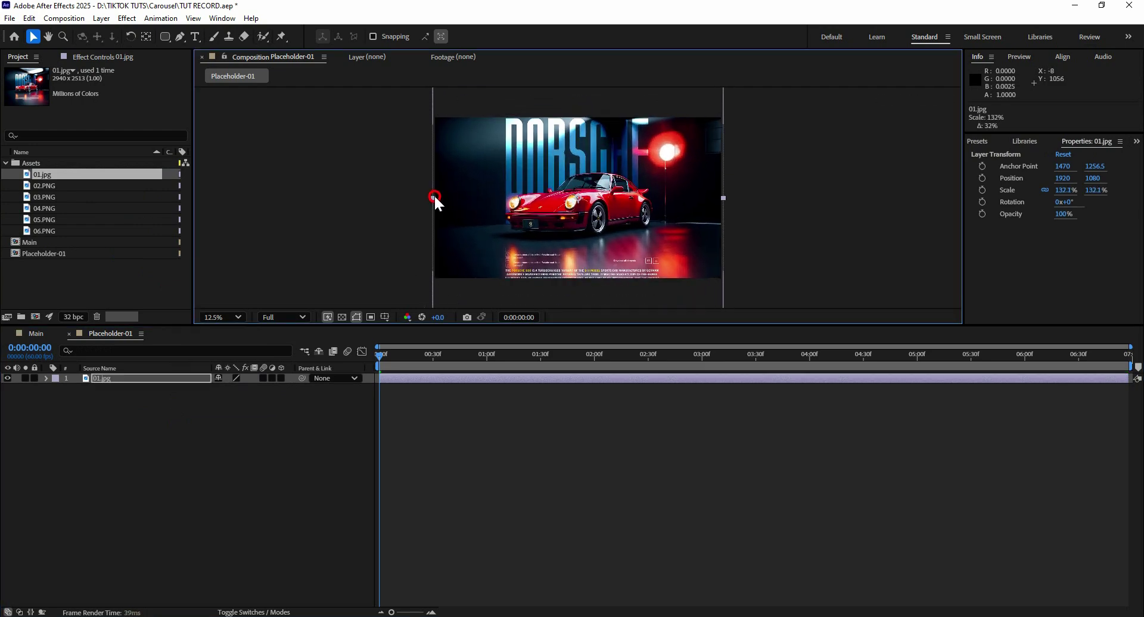
click(217, 134)
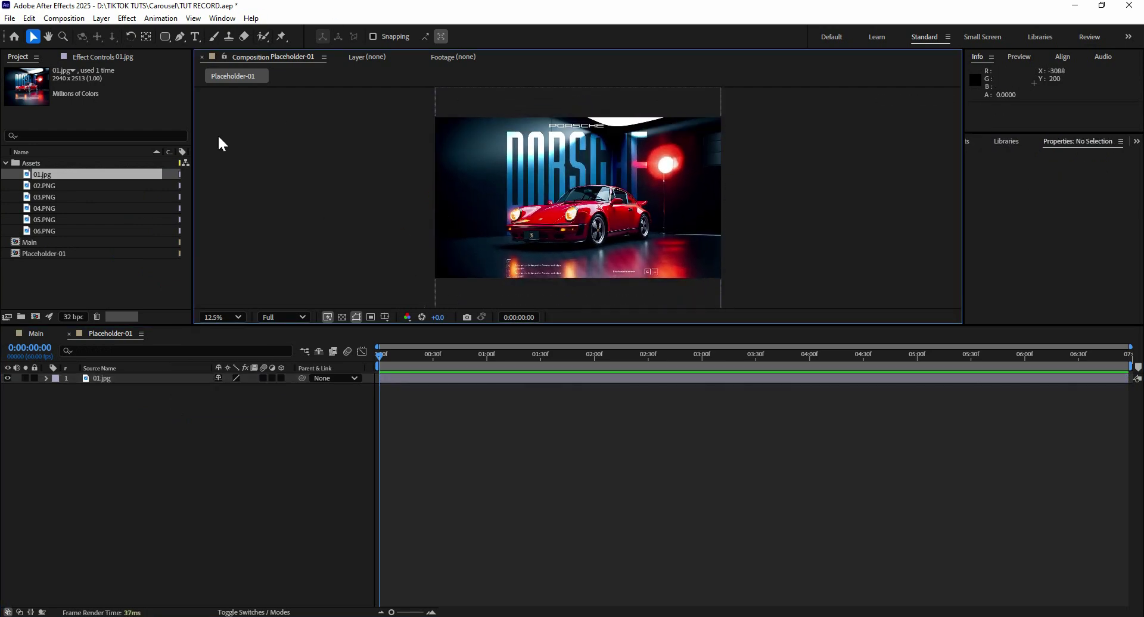
Add a full-frame rounded rectangle shape layer with corner Roundness 70.
click(101, 18)
mouse_move(117, 31)
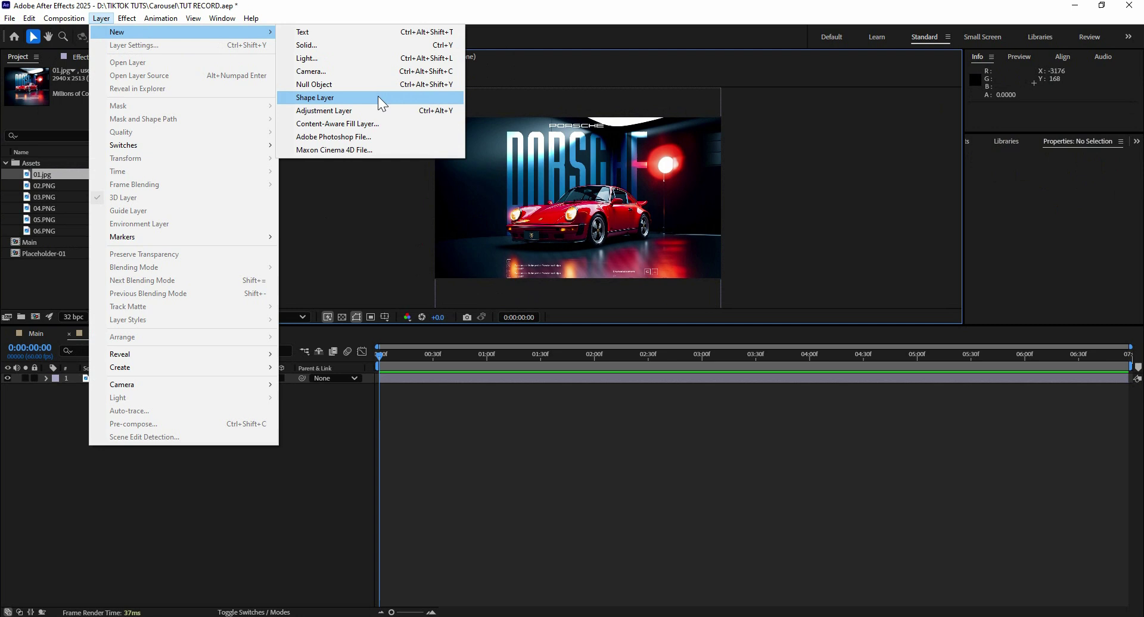
click(379, 98)
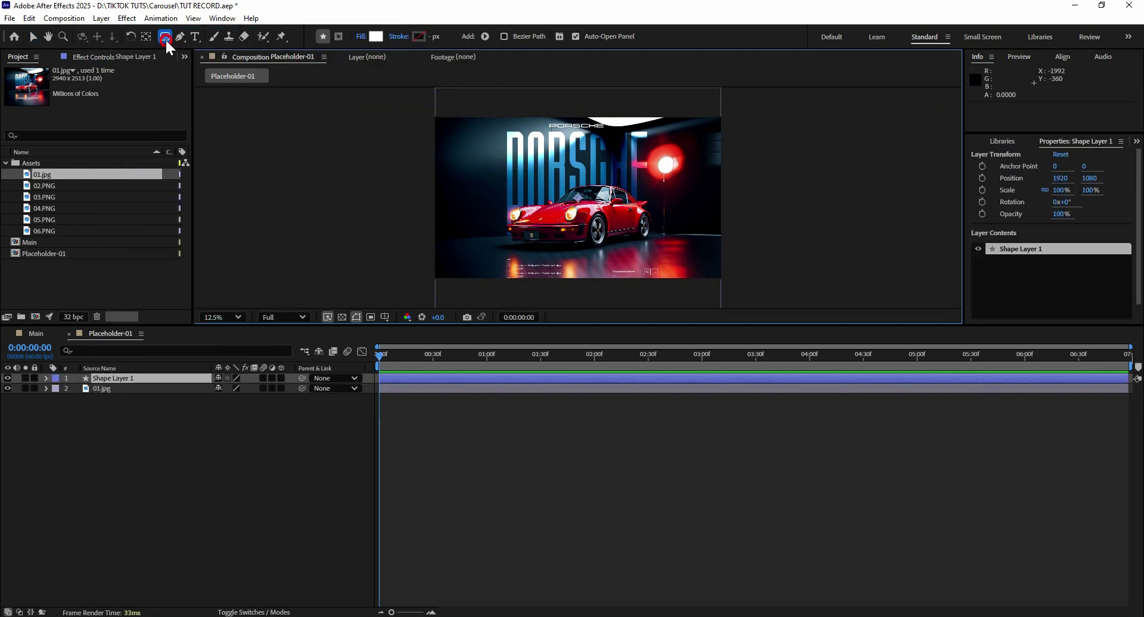
drag(166, 38, 222, 56)
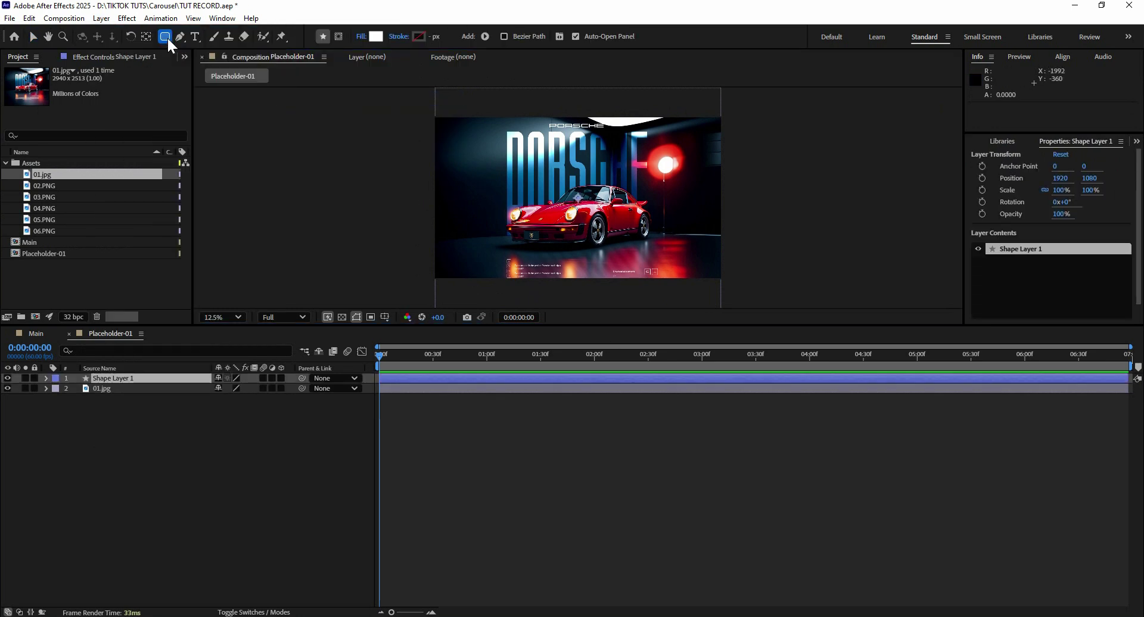
double_click(167, 37)
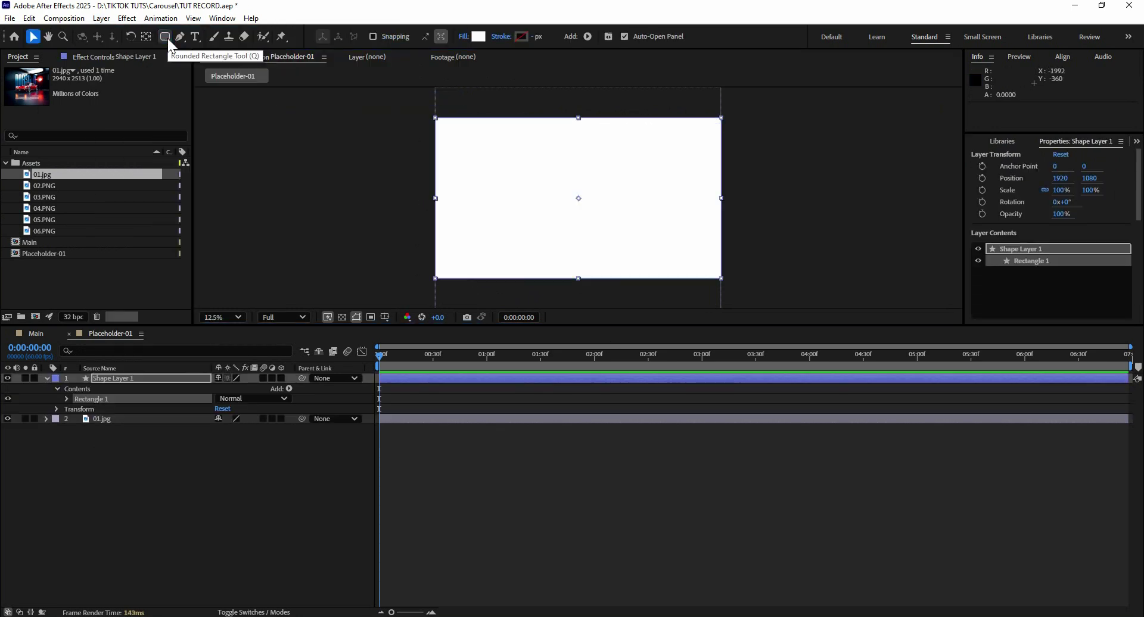
click(66, 398)
click(117, 439)
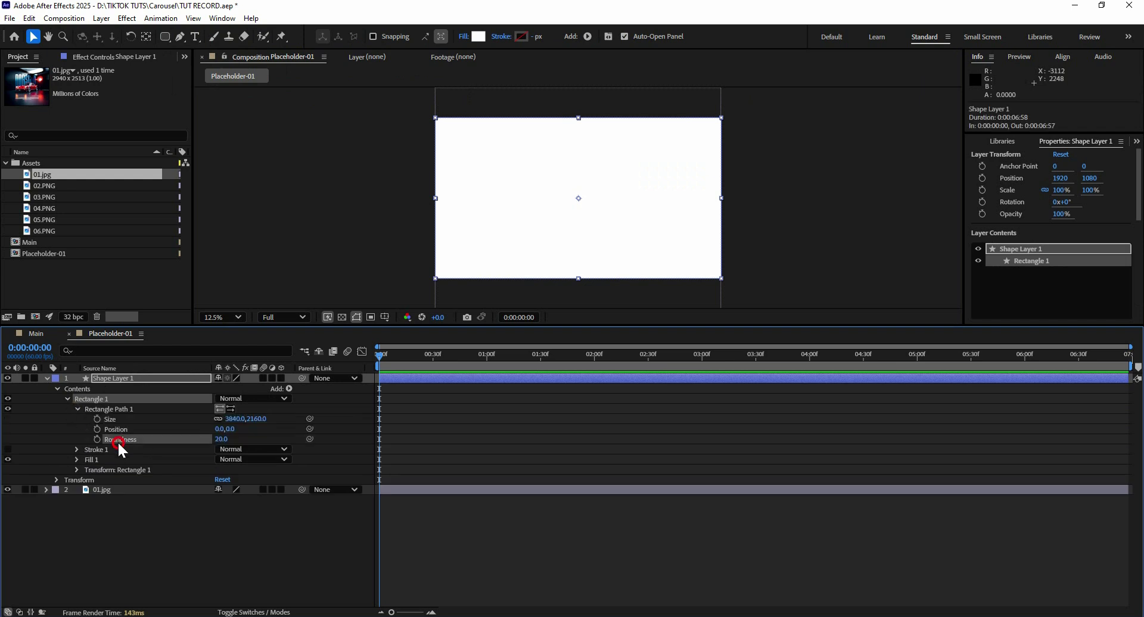
drag(221, 439, 337, 440)
click(48, 377)
click(121, 432)
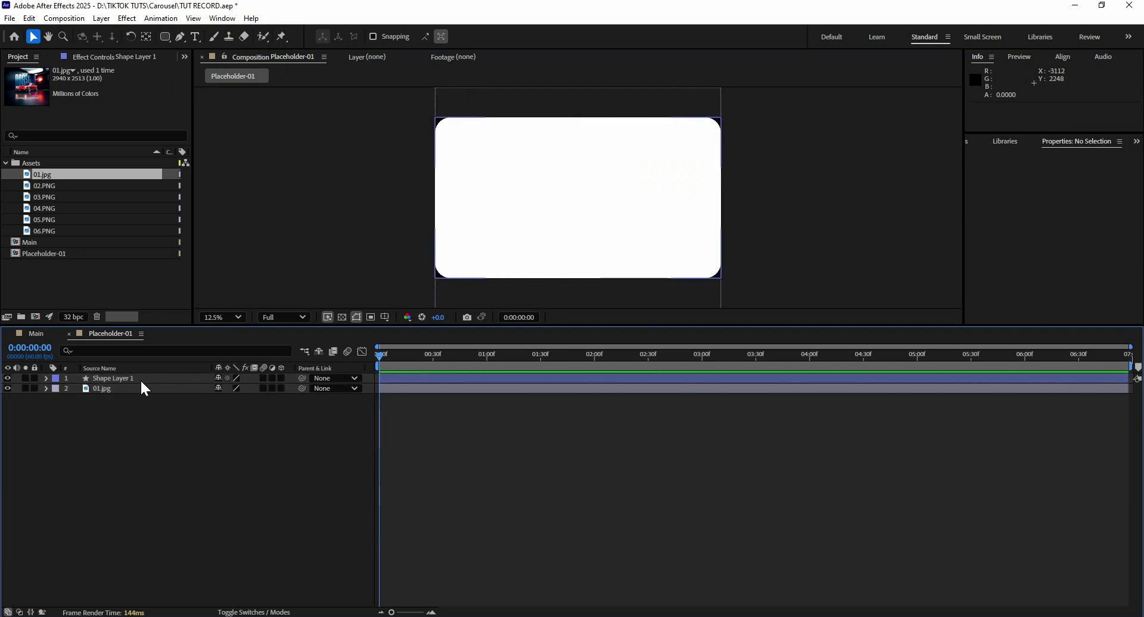
Set Shape Layer 1 as the track matte for 01.jpg and show transparency.
key(F4)
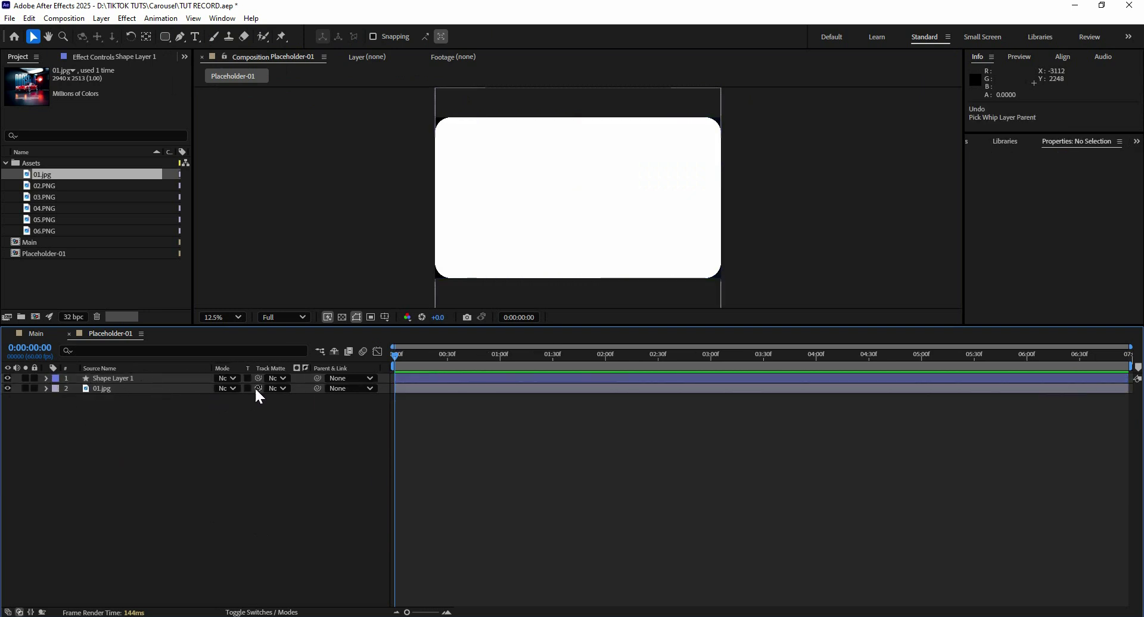
drag(256, 388, 139, 378)
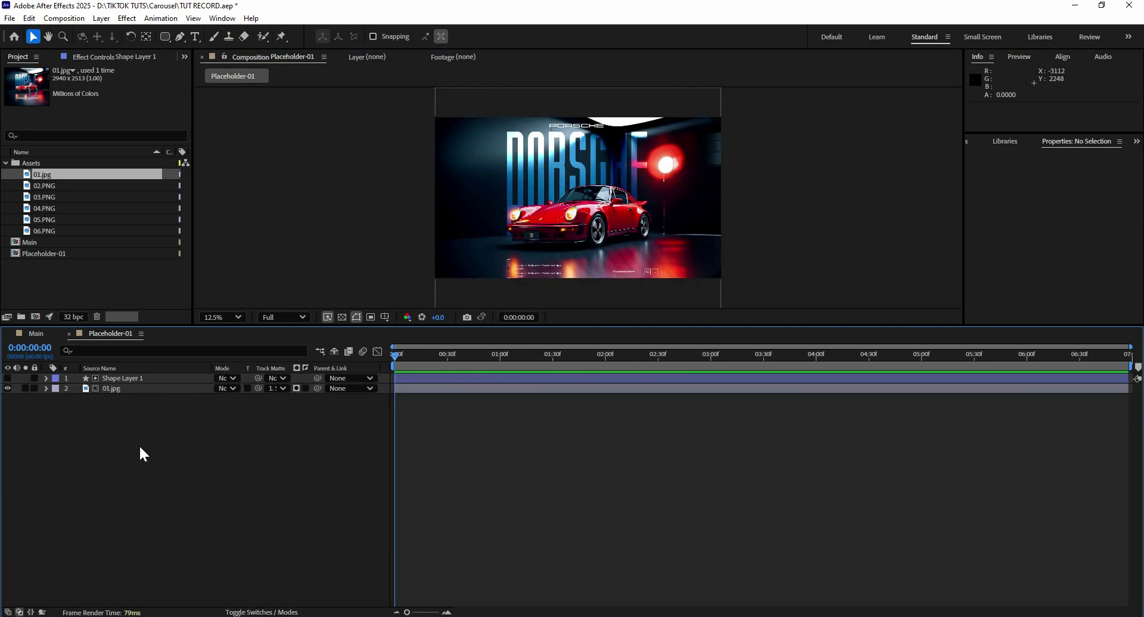
click(341, 316)
Add Placeholder-01 to the Main composition as a 3D layer.
click(36, 333)
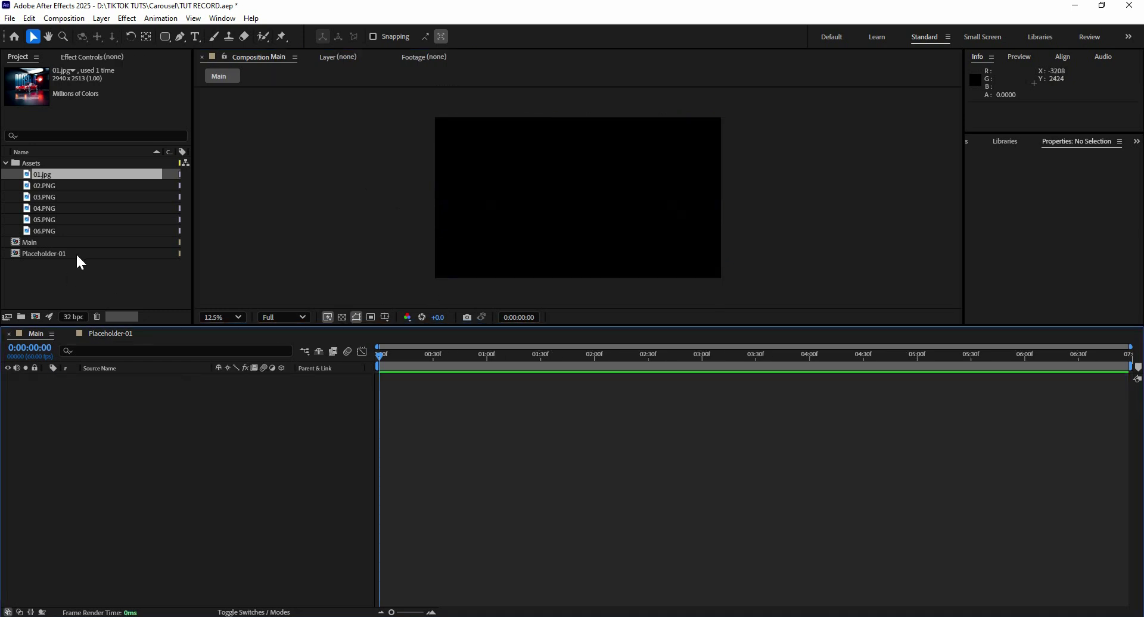
click(57, 262)
drag(42, 253, 152, 402)
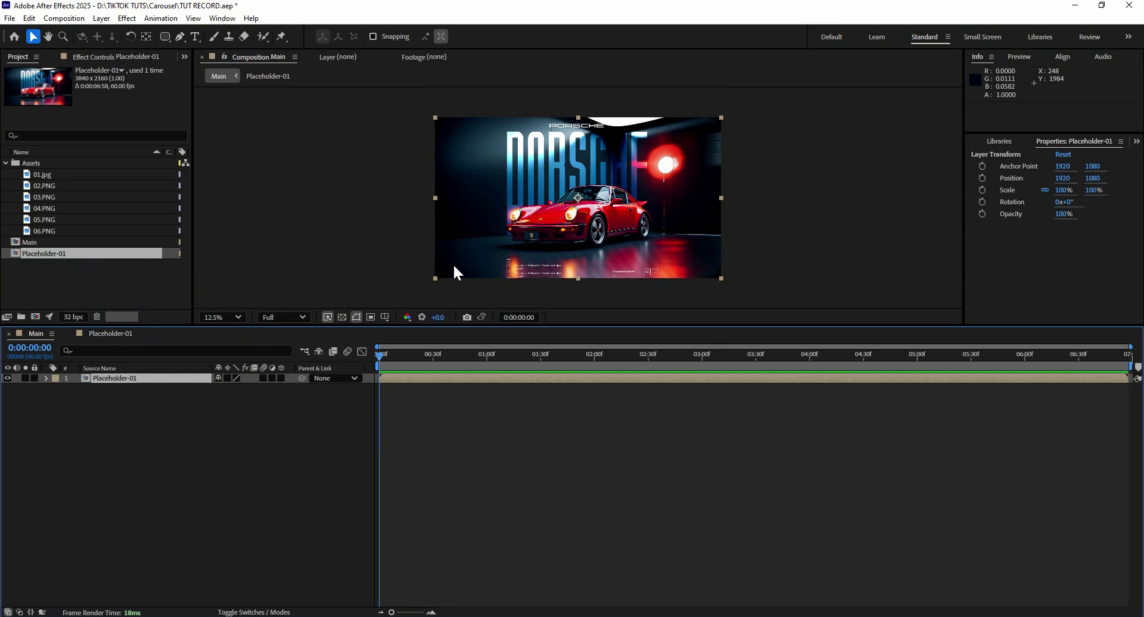
click(281, 380)
Add an adjustment layer named Controller above Placeholder-01.
right_click(159, 398)
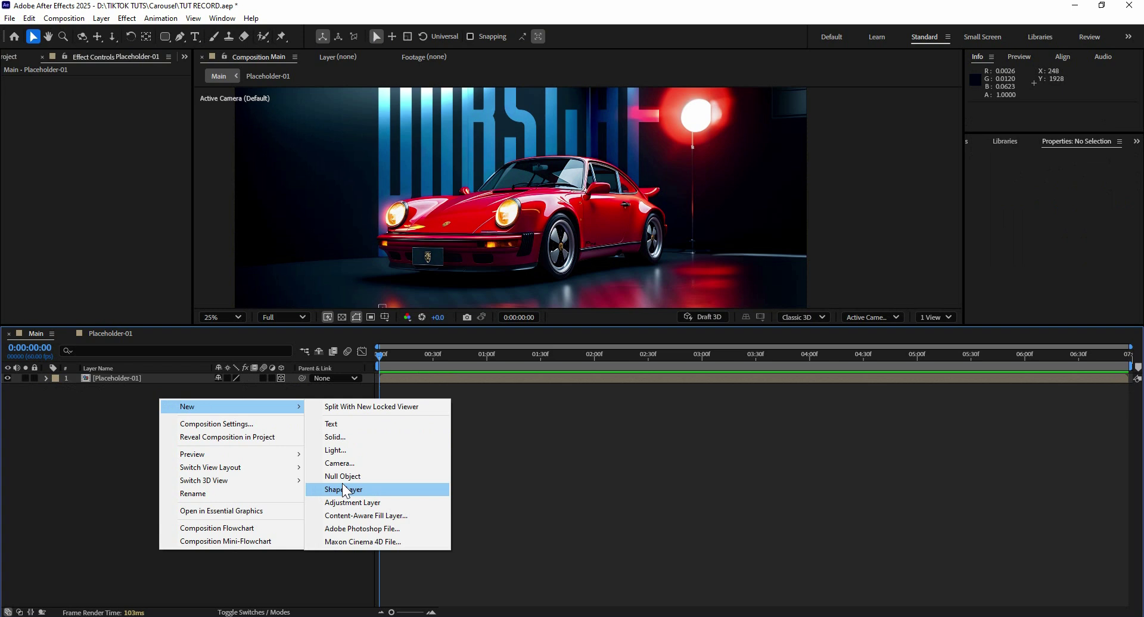
click(356, 502)
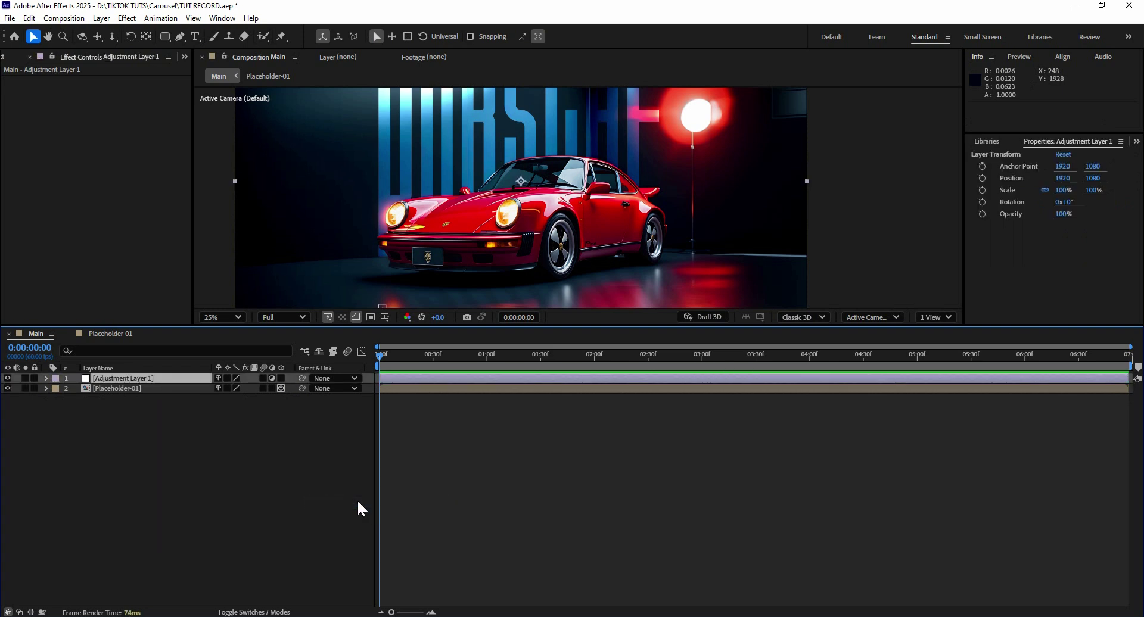
key(Return)
text(Cont)
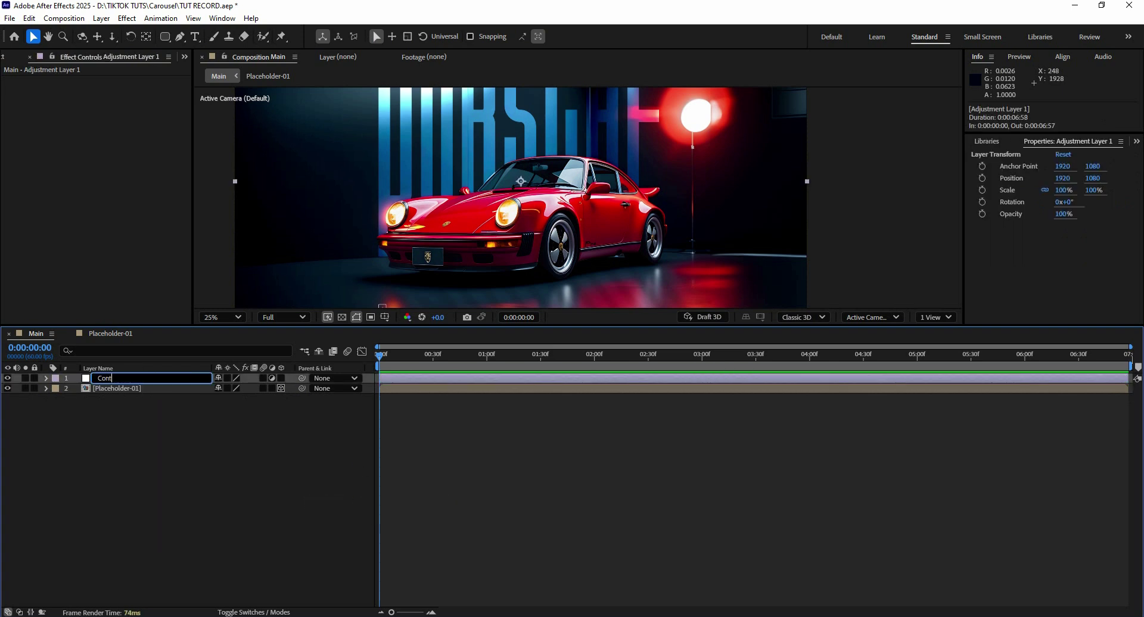
text(roller)
key(Return)
Add a Slider Control effect to the Controller layer, renamed Controller.
click(125, 19)
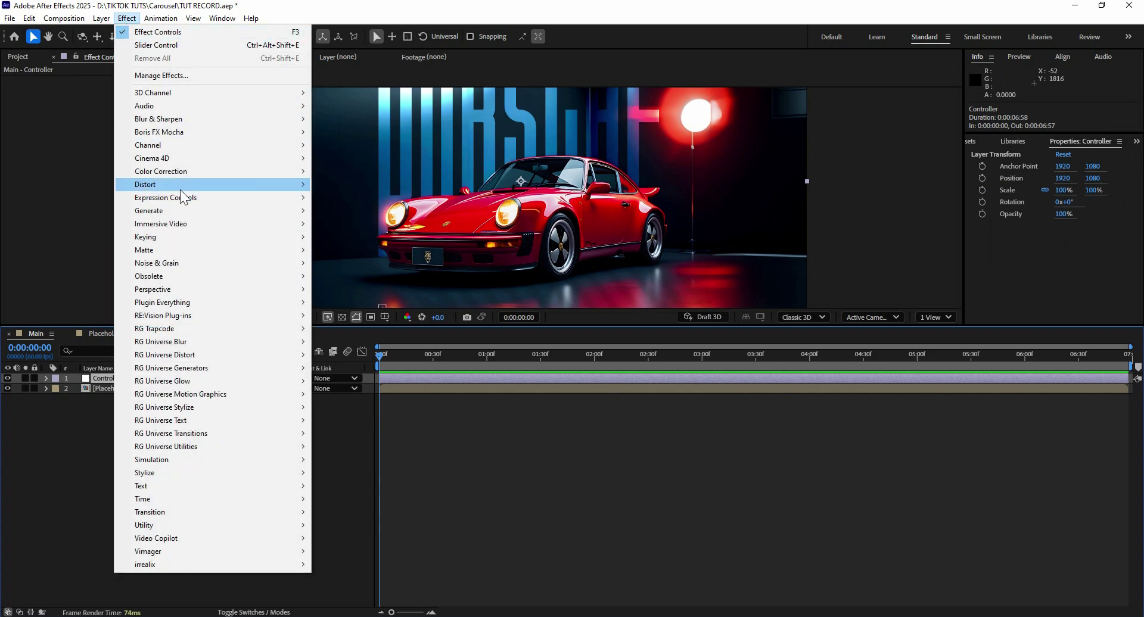
mouse_move(166, 197)
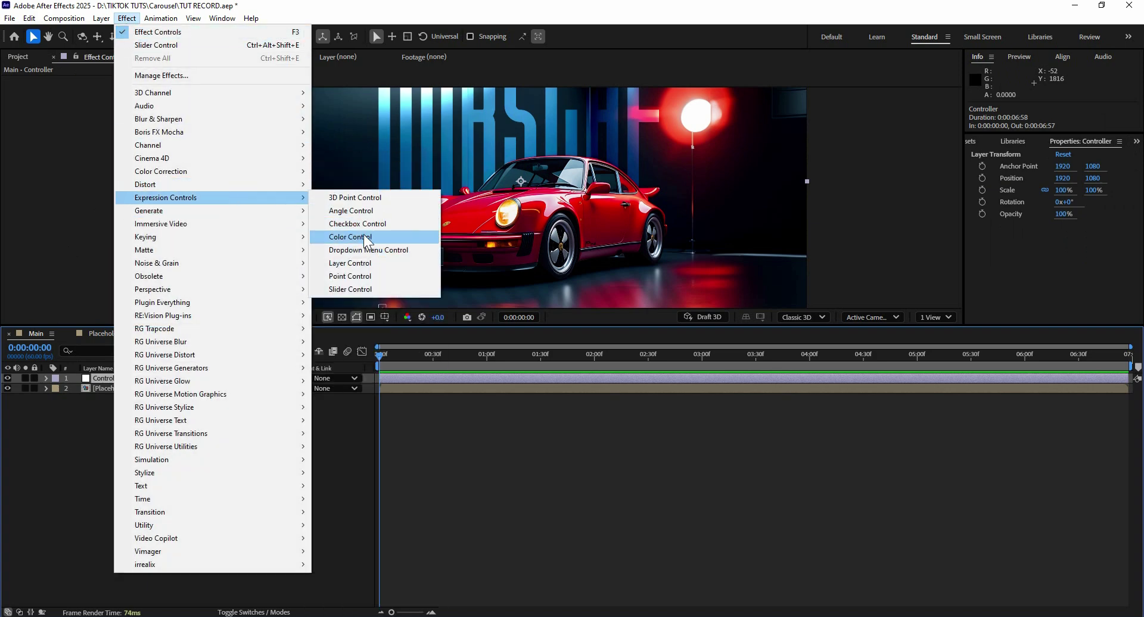
click(366, 290)
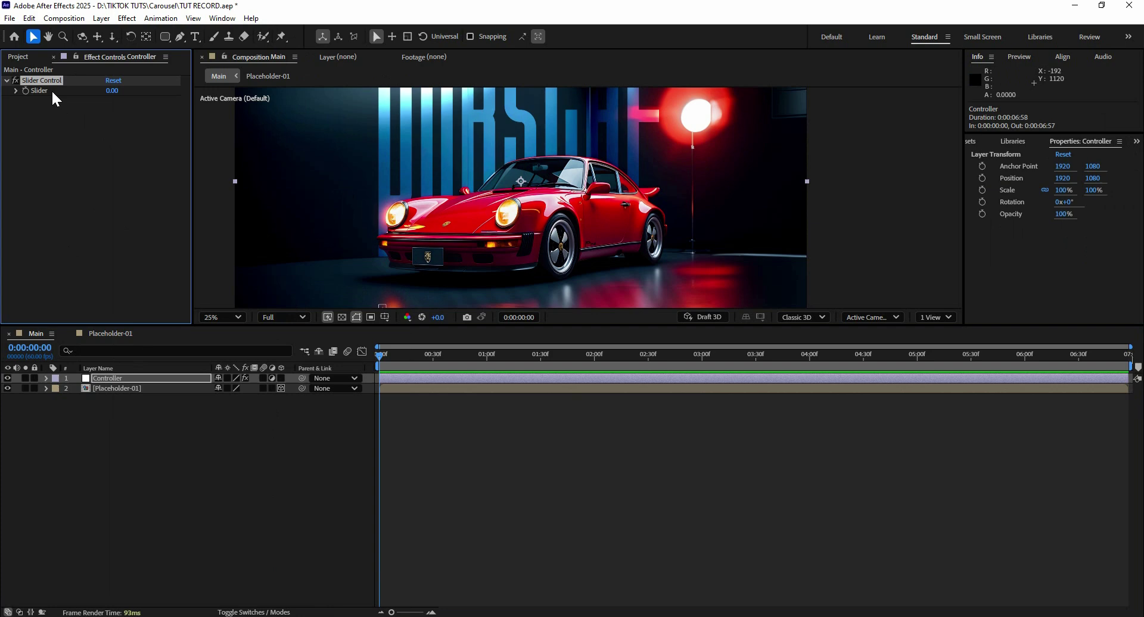
key(Return)
text(Controller)
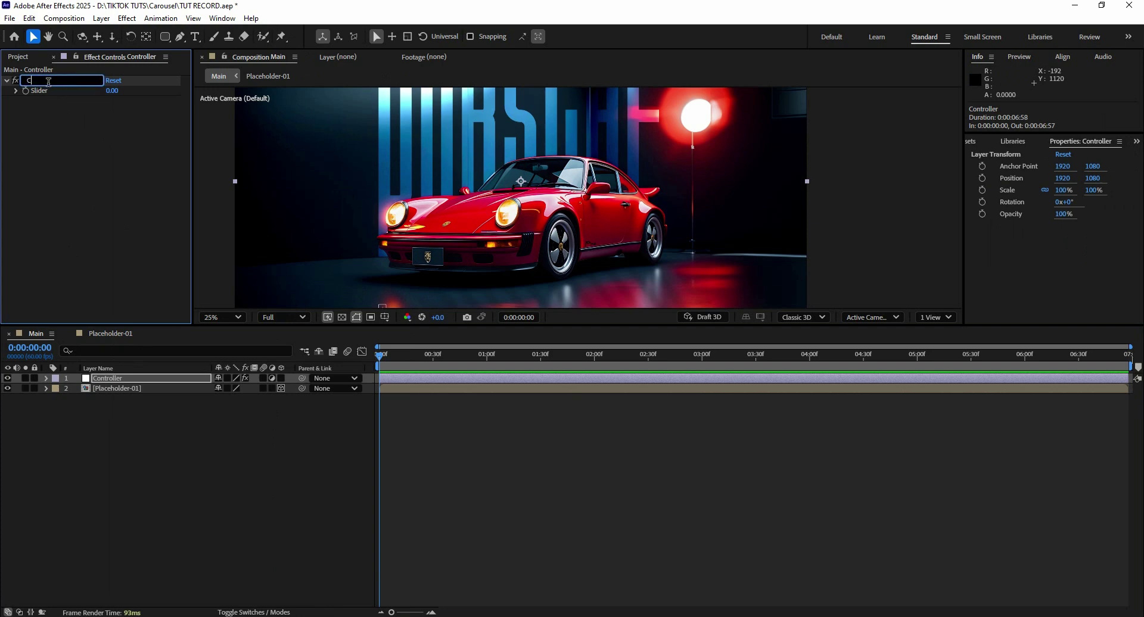
key(Return)
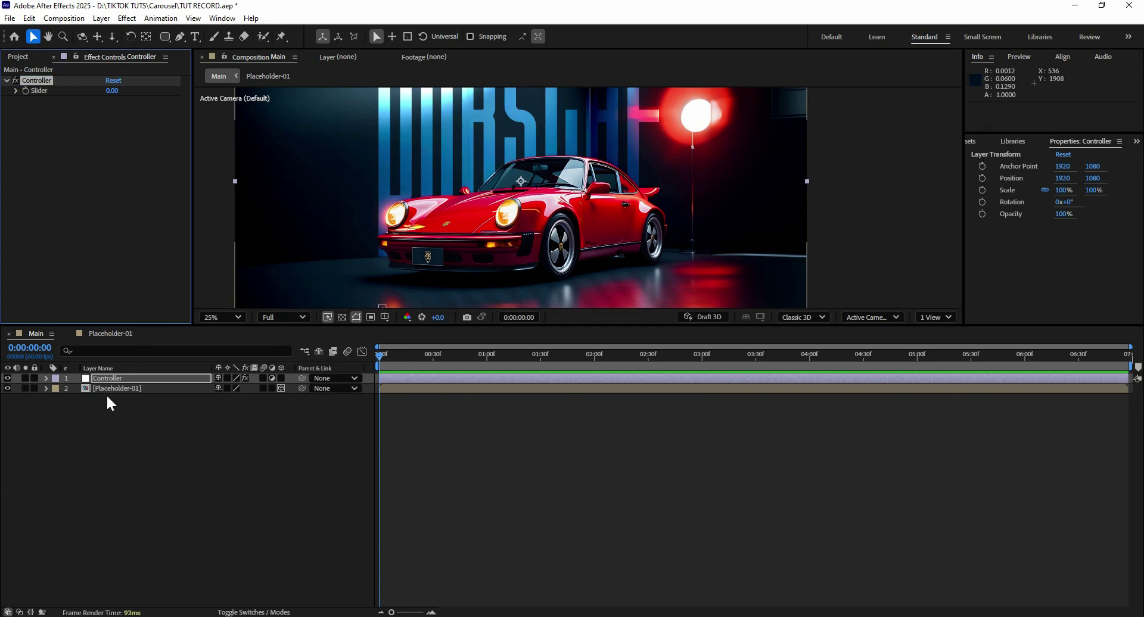
Paste the carousel script as an expression on Placeholder-01's Position.
click(106, 395)
click(111, 390)
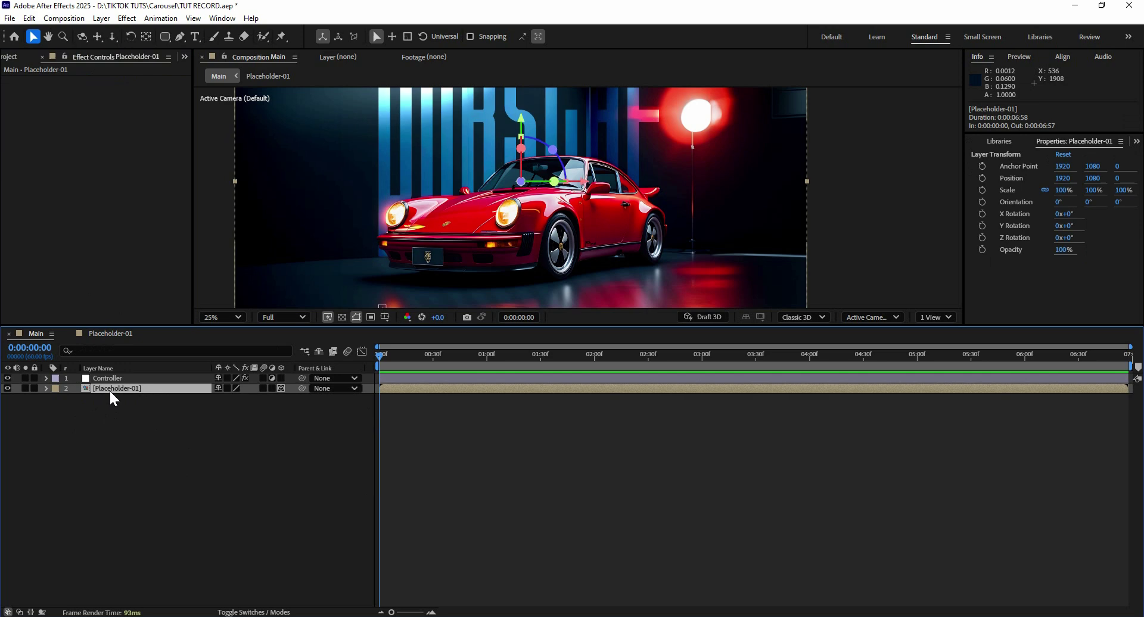
key(p)
alt+click(74, 403)
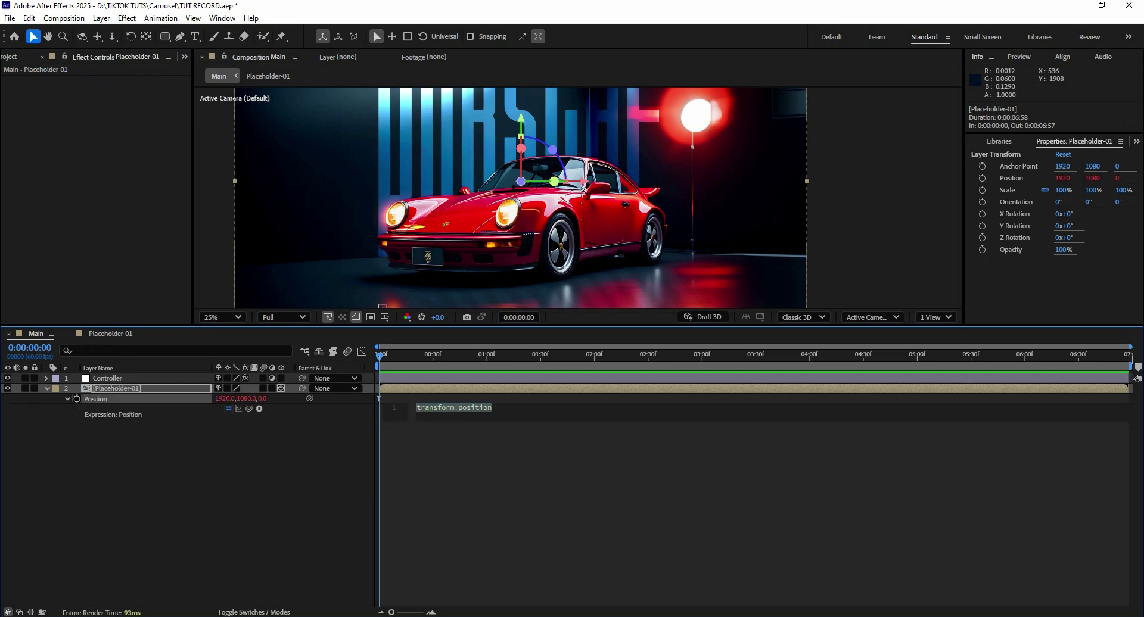
text(// === Carousel Settings === radius = 1000; // Radius of the circle (side view) depth = 300;   // Z offset curve amount total = 6;     // Total items in carousel rotationCtrl = thisComp.layer("Controller").effect("Controller")("Slider");  // === Relative Layer Index (make sure the first one is base layer) === myIndex = index - thisComp.layer("COMPNAME_CHANGE").index; angleDeg = (360 / total) * myIndex + rotationCtrl; angleRad = degreesToRadians(angleDeg);  // === Position Calculation (TOP VIEW with depth curve) === x = thisComp.width / 2 + radius * Math.cos(angleRad); y = thisComp.height / 2; z = depth * Math.sin(angleRad); // gives a curve in Z-space  [x, y, z])
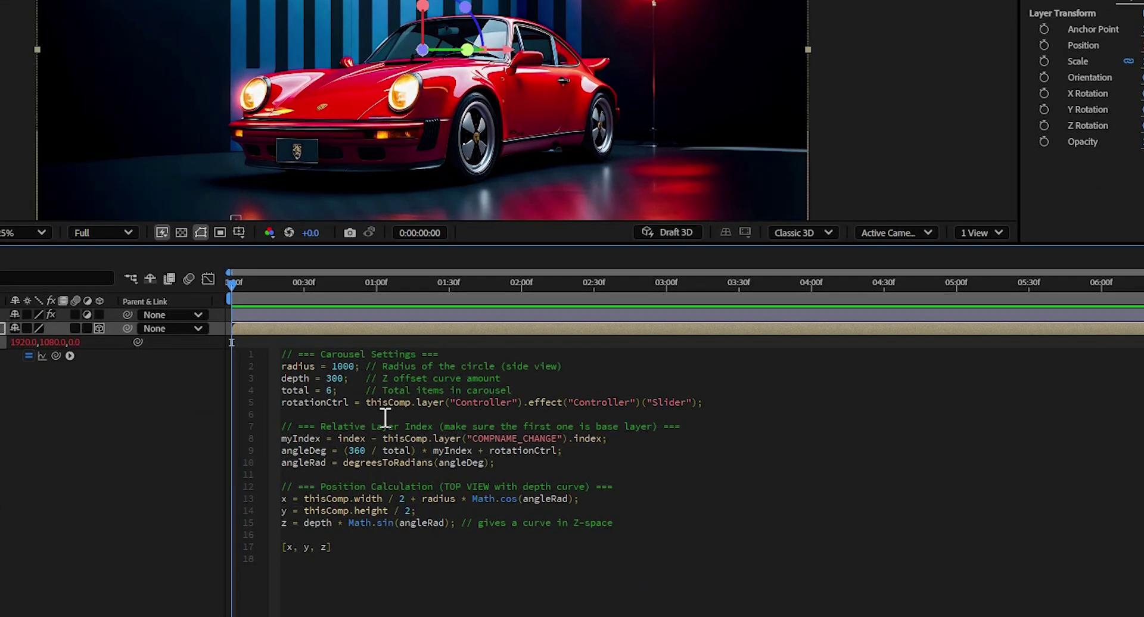
Replace the COMPNAME_CHANGE placeholder in the expression with Placeholder-01.
click(327, 379)
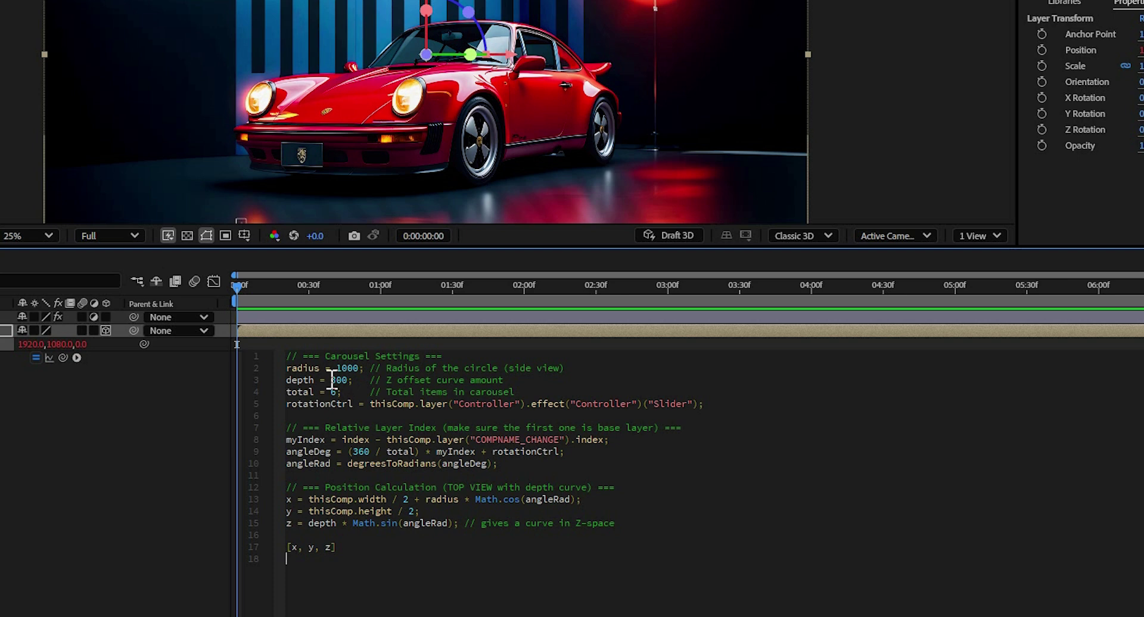
double_click(336, 380)
double_click(357, 368)
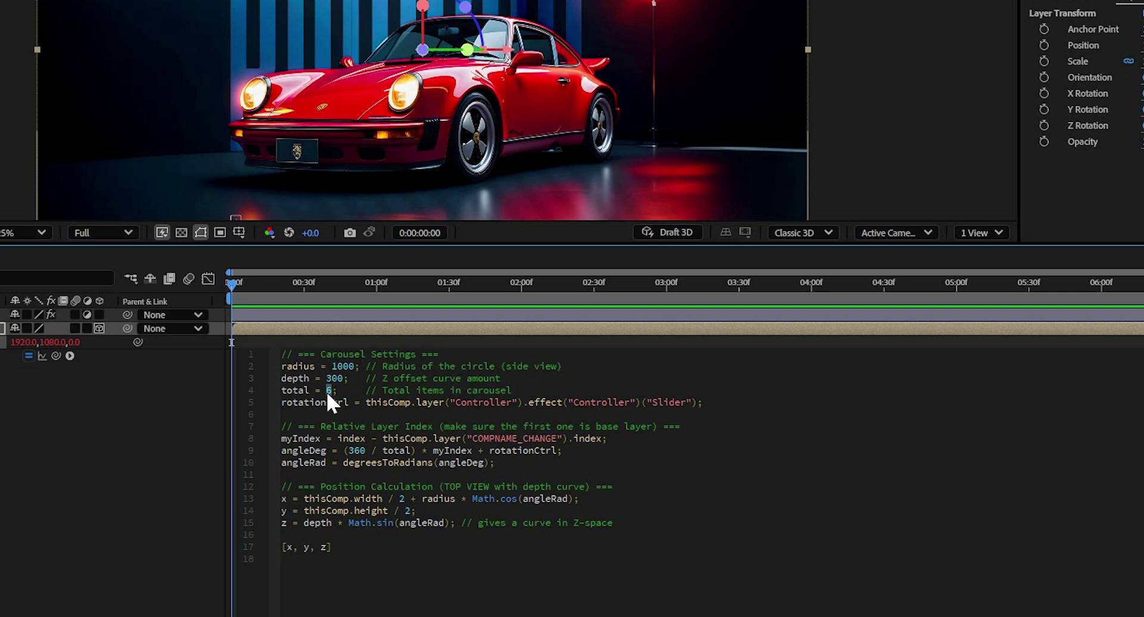
double_click(353, 451)
drag(473, 438, 564, 439)
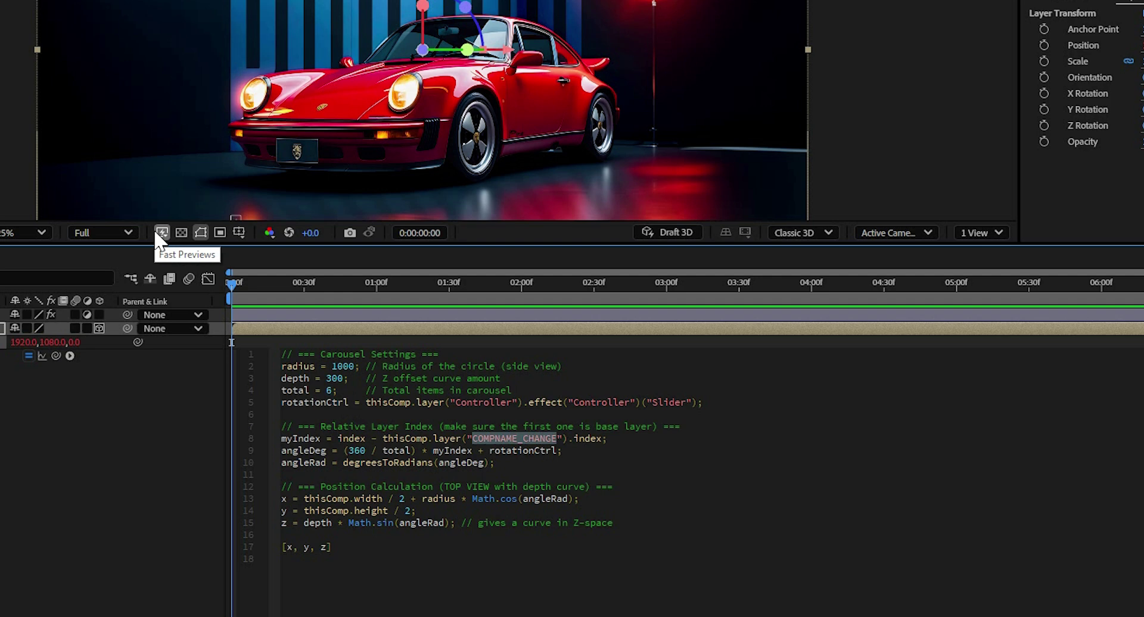
text(Place)
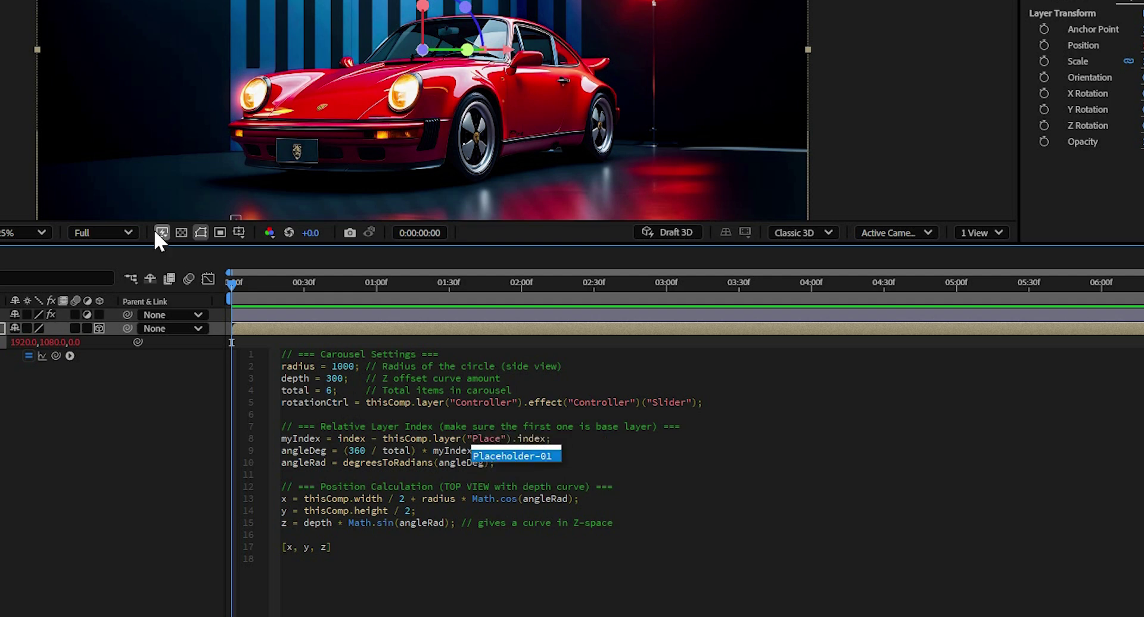
text(holder)
text(-01)
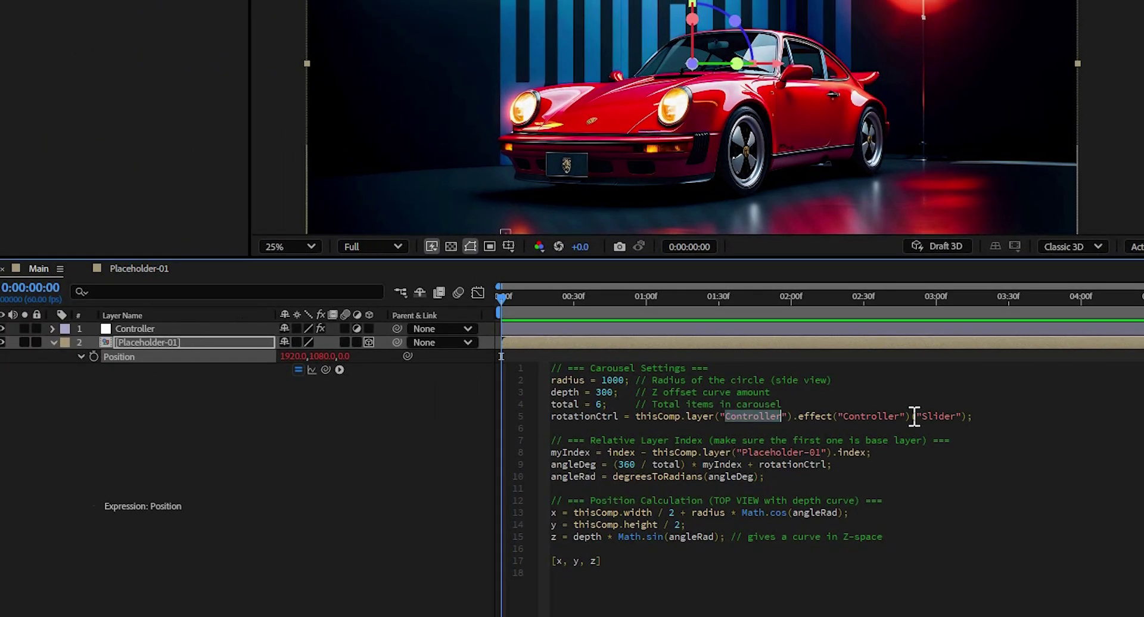
double_click(881, 416)
double_click(752, 417)
click(173, 332)
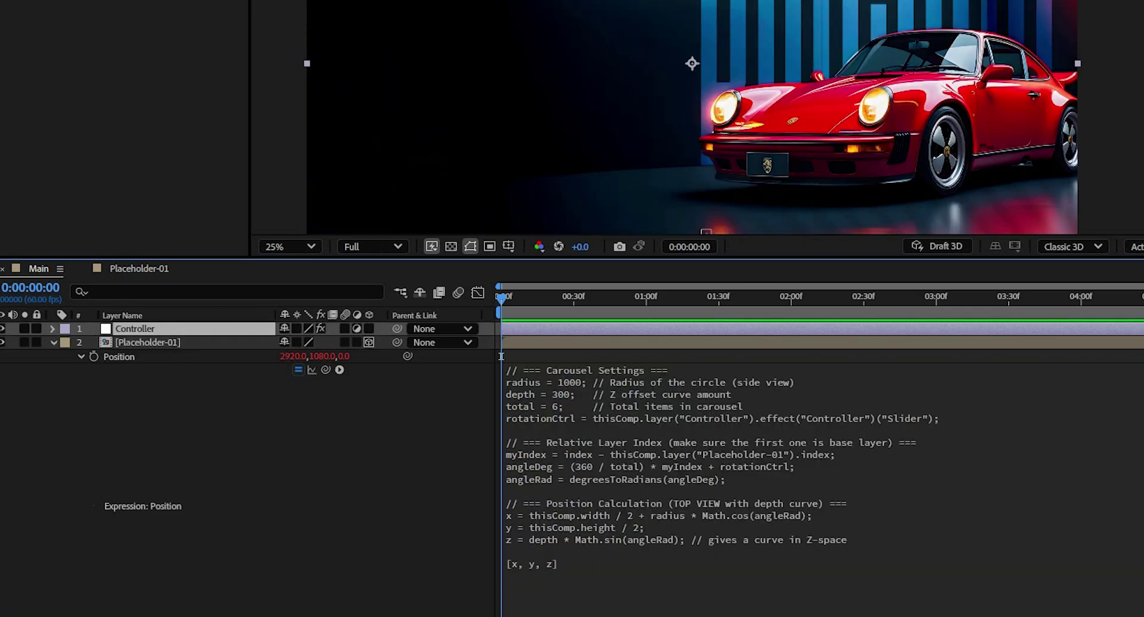
Change the expression's radius to 1500 and depth to 1200.
double_click(721, 420)
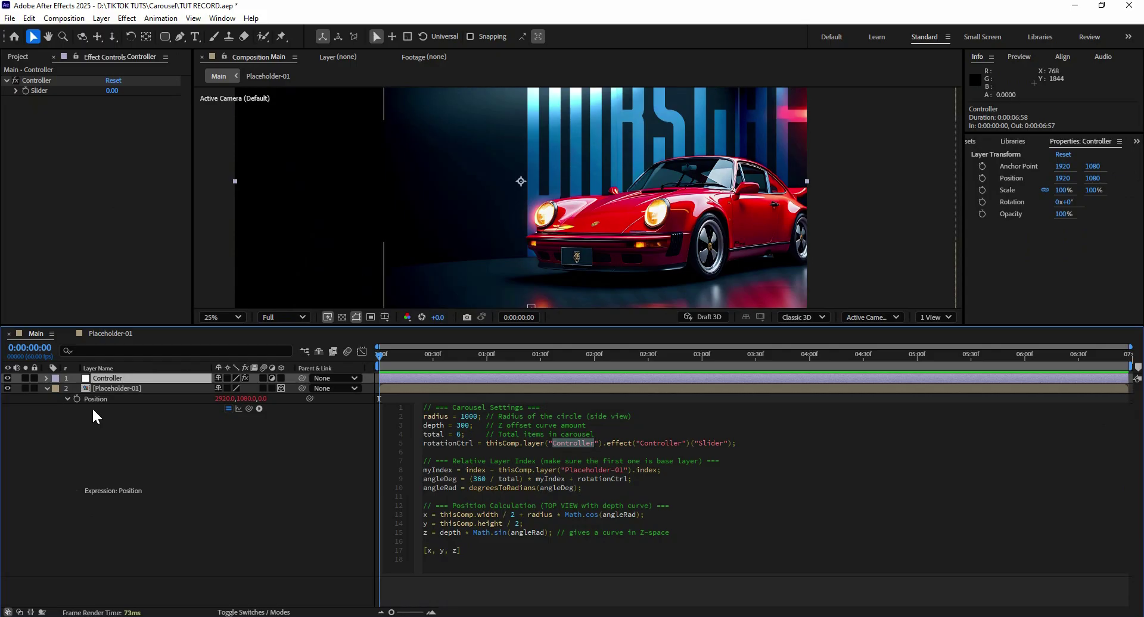
click(483, 418)
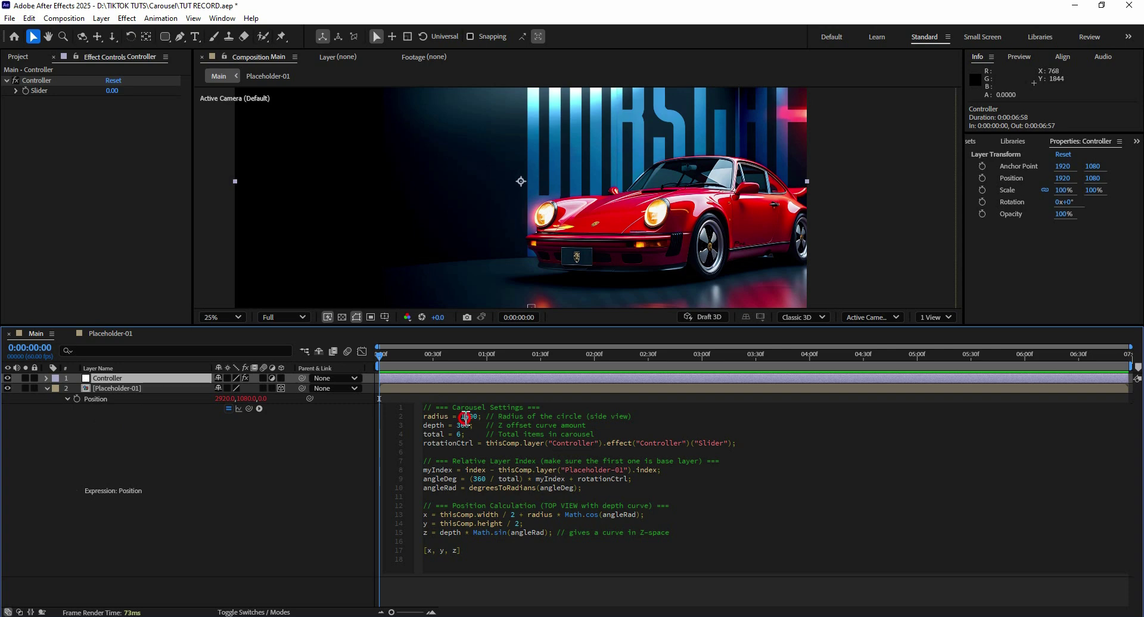
key(Delete)
text(5)
double_click(463, 425)
text(1200)
click(460, 389)
Scale the card to 36.7% and duplicate it into six Placeholder-01 layers.
scroll(596, 205, down, 2)
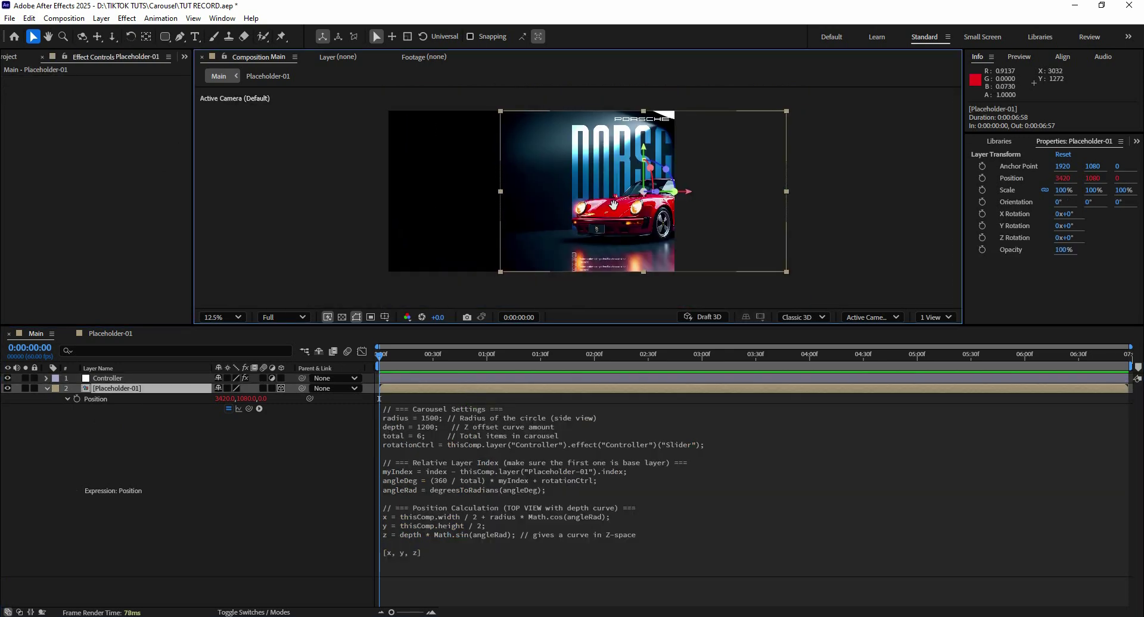
mouse_move(470, 197)
mouse_down()
mouse_move(458, 202)
mouse_move(574, 194)
mouse_up()
click(487, 196)
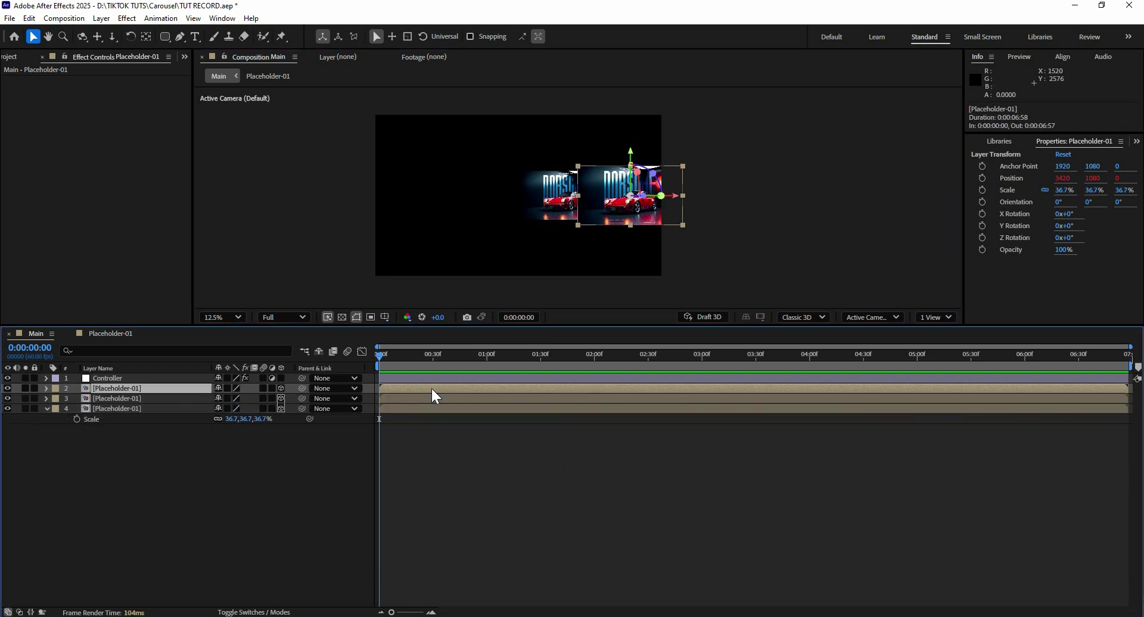
key(ctrl+d)
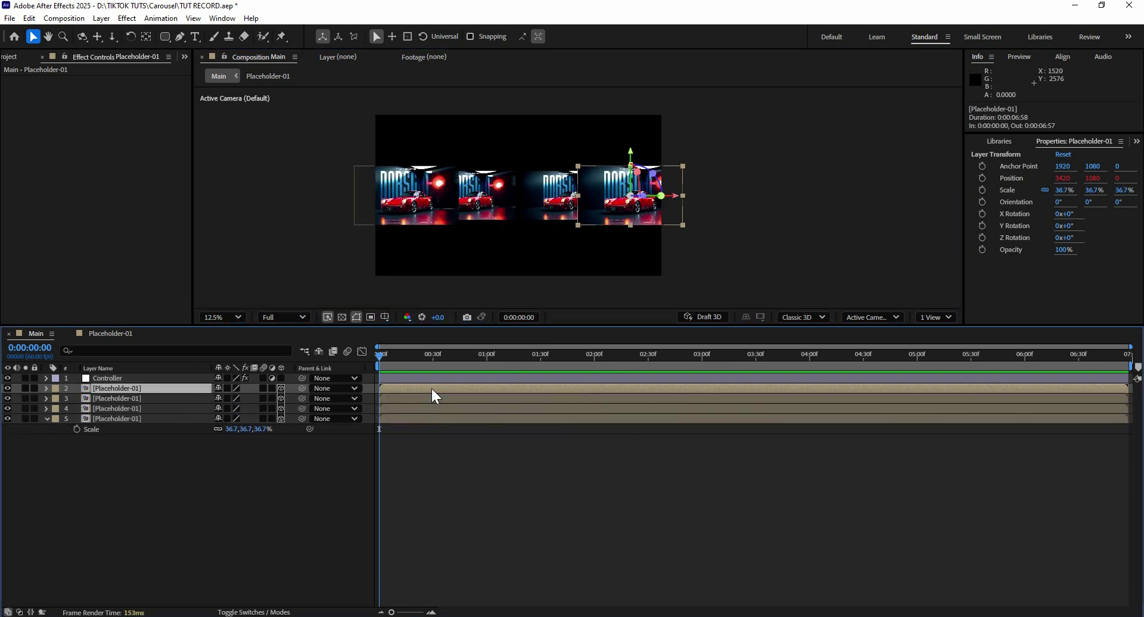
key(ctrl+d)
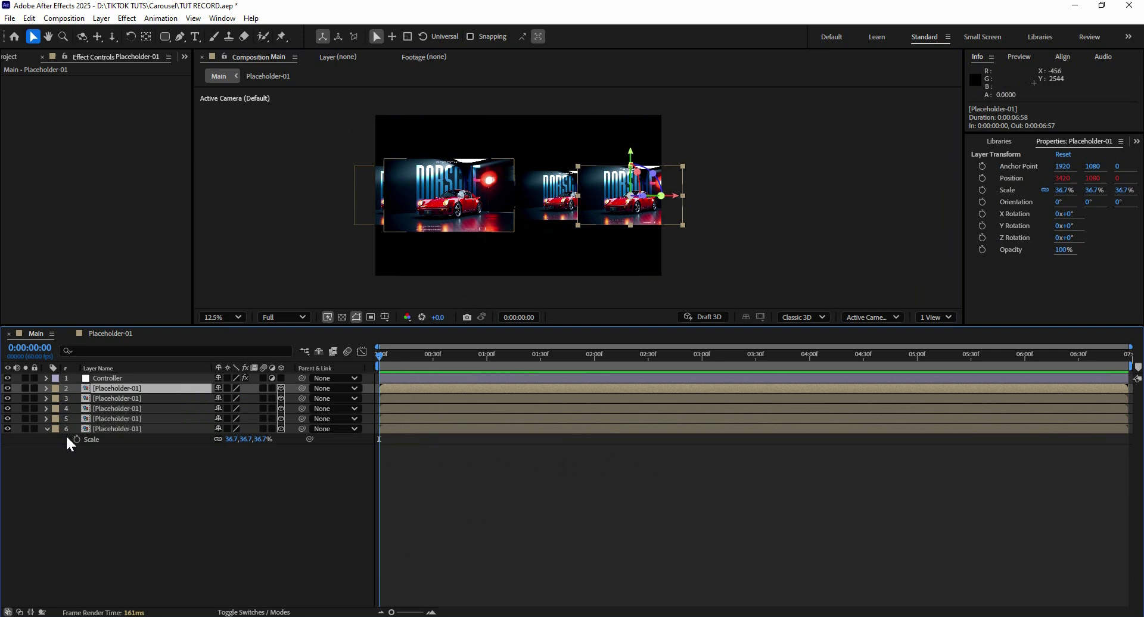
key(ctrl+d)
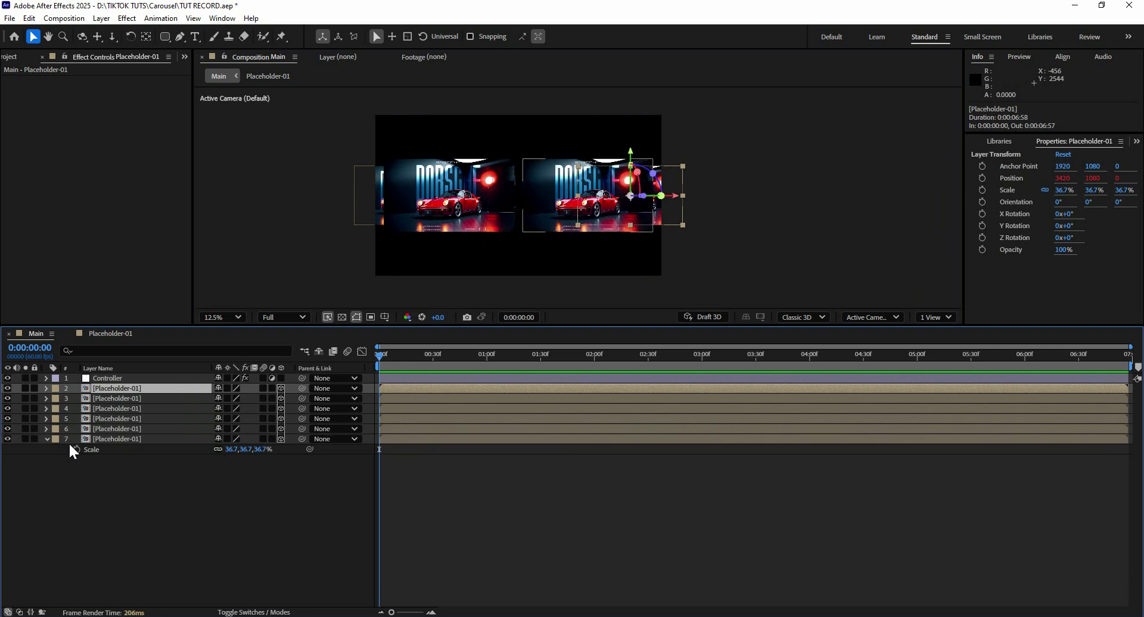
From the Top view, scrub the Controller slider to 119, then return to Active Camera.
click(924, 319)
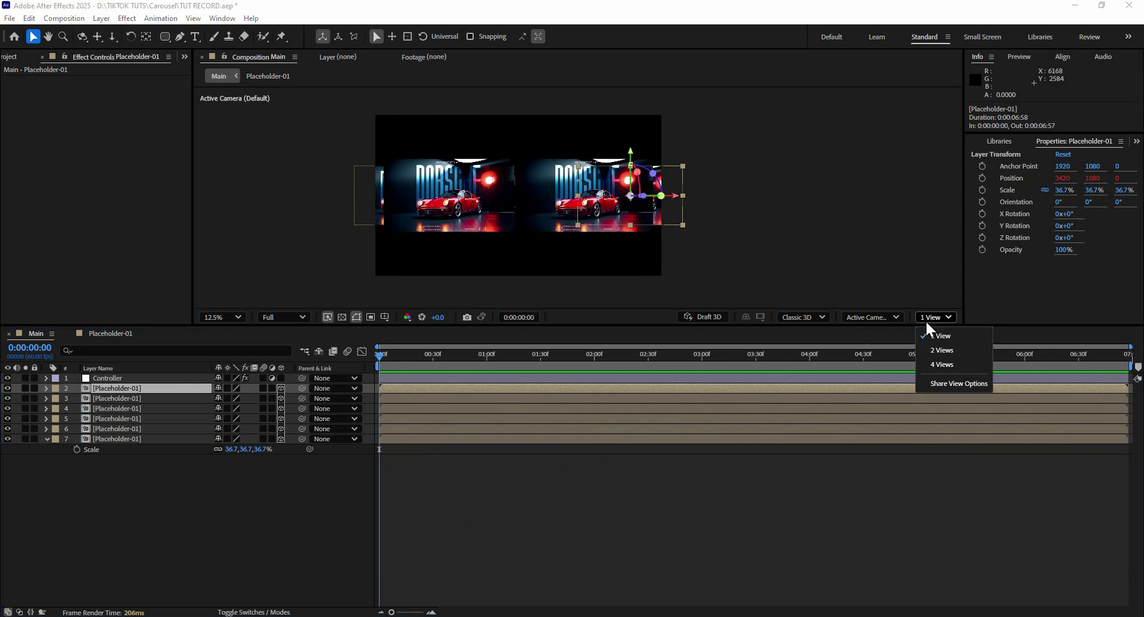
click(878, 318)
click(865, 407)
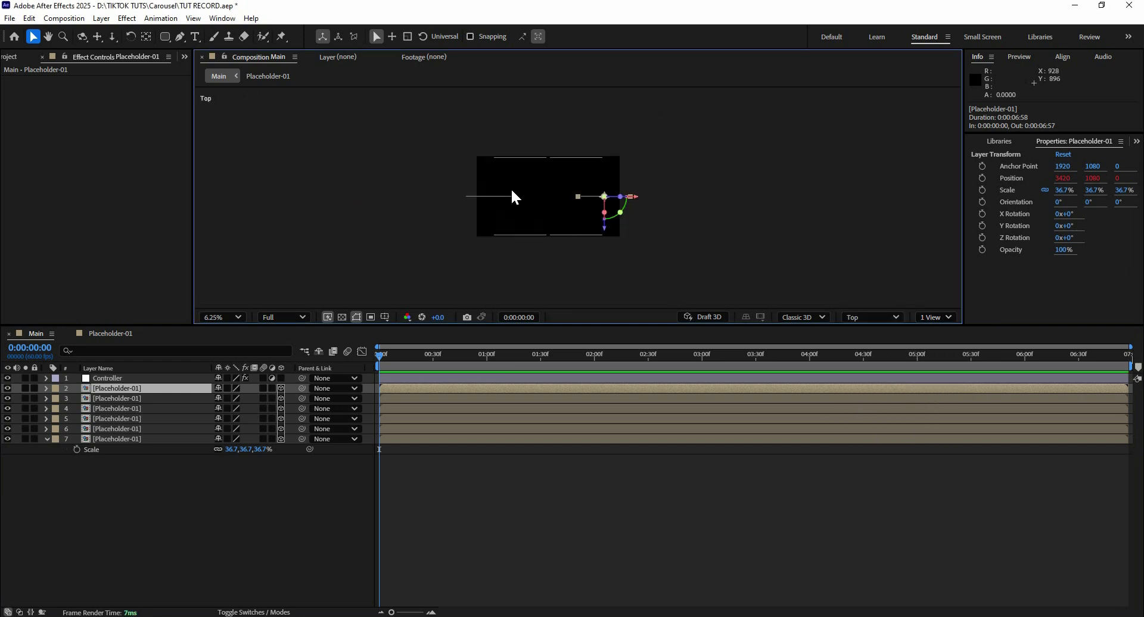
click(165, 378)
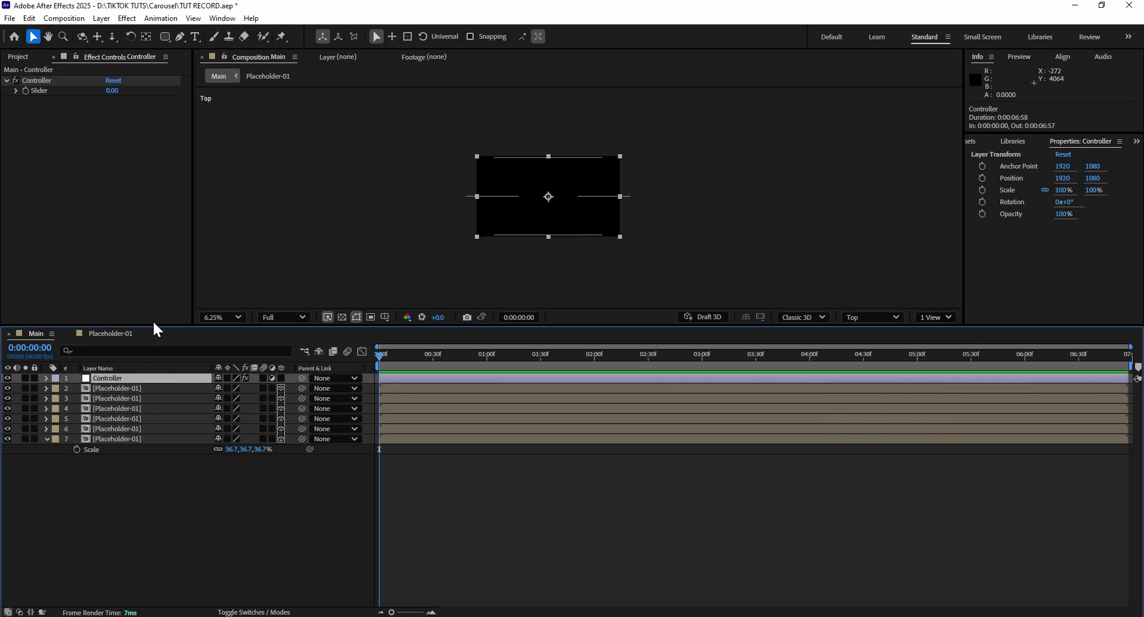
drag(112, 90, 179, 85)
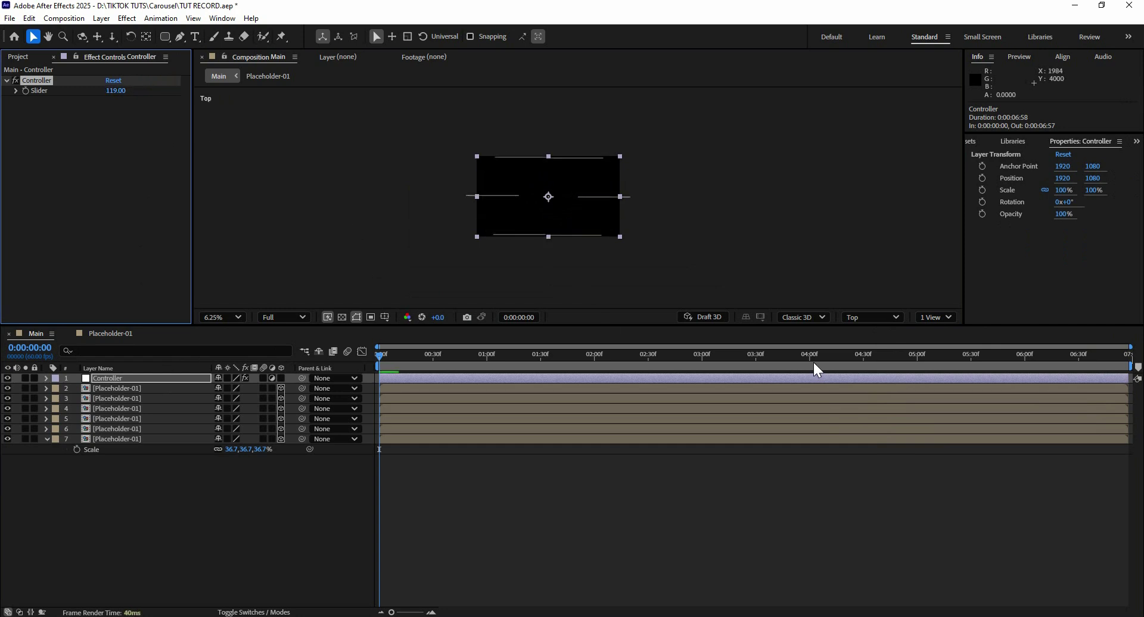
click(867, 317)
key(period)
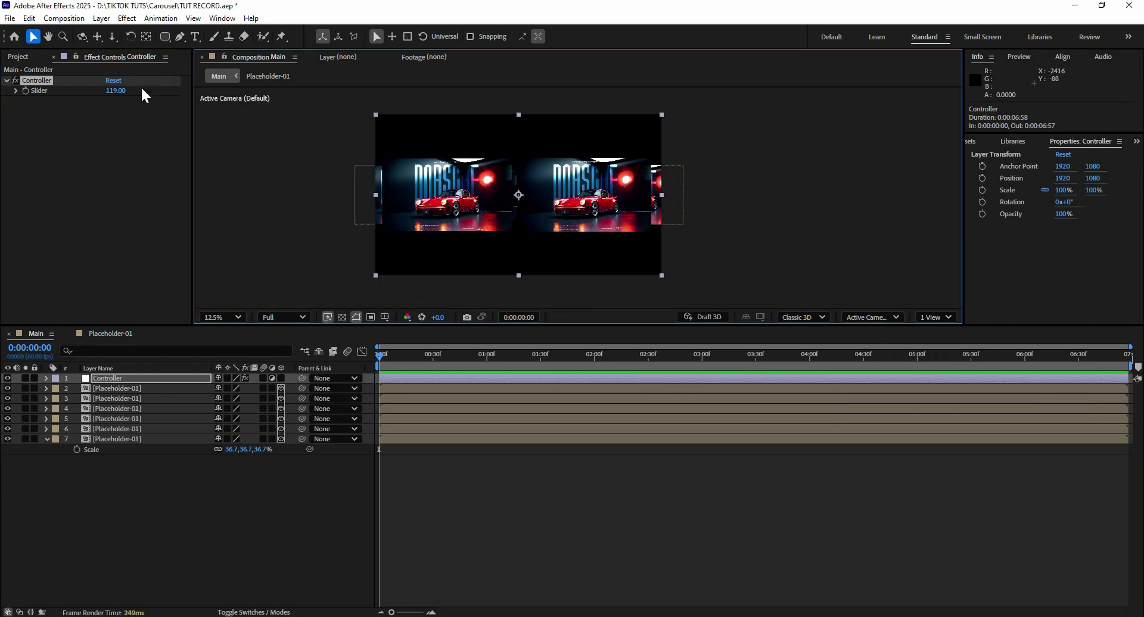
click(112, 91)
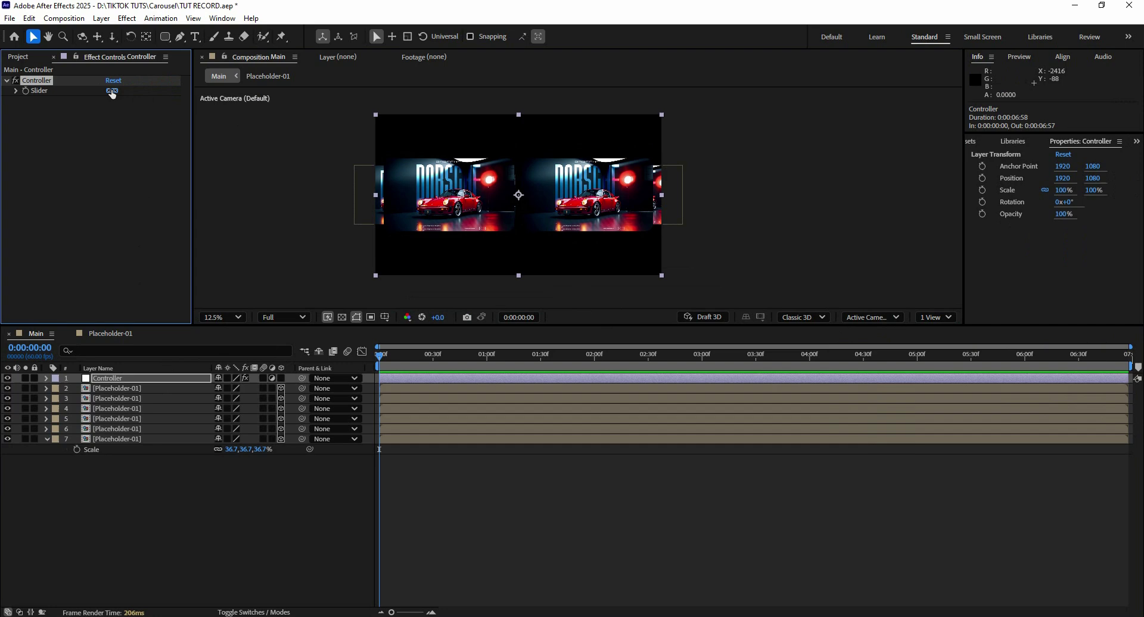
Enter 27 as the Controller slider value.
click(110, 90)
text(27)
key(Return)
key(period)
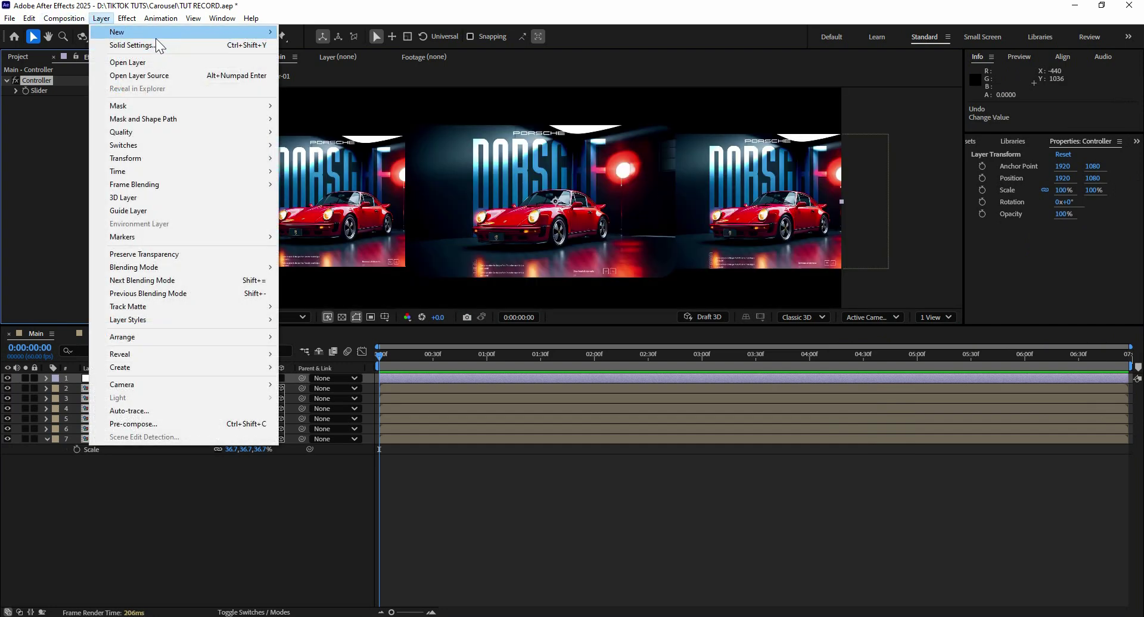
Add a depth-of-field camera and move it to Z -1700.4.
click(363, 71)
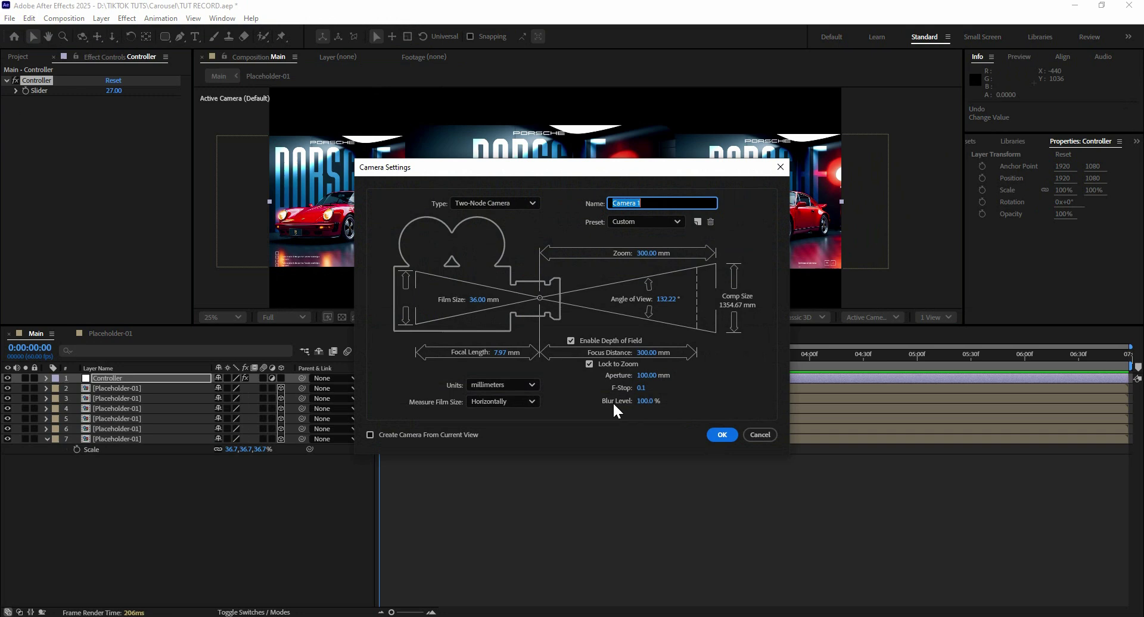
key(Return)
mouse_move(258, 390)
mouse_down()
mouse_move(207, 389)
mouse_move(220, 389)
mouse_up()
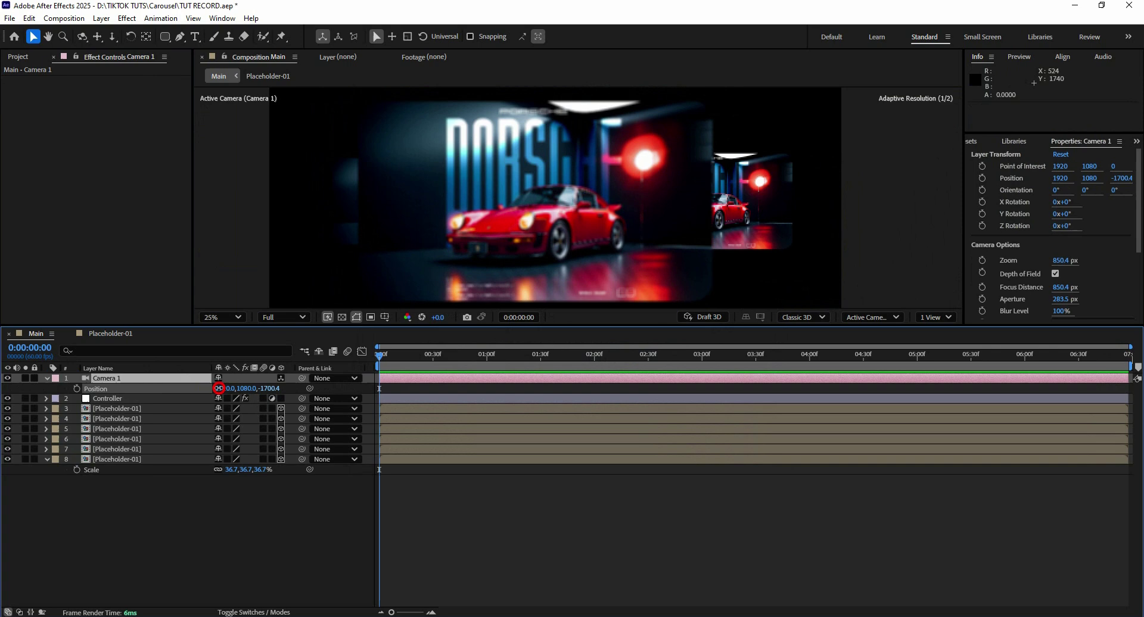
Scrub Camera 1's Focus Distance, undoing a trial change, down to about 590 px.
click(46, 379)
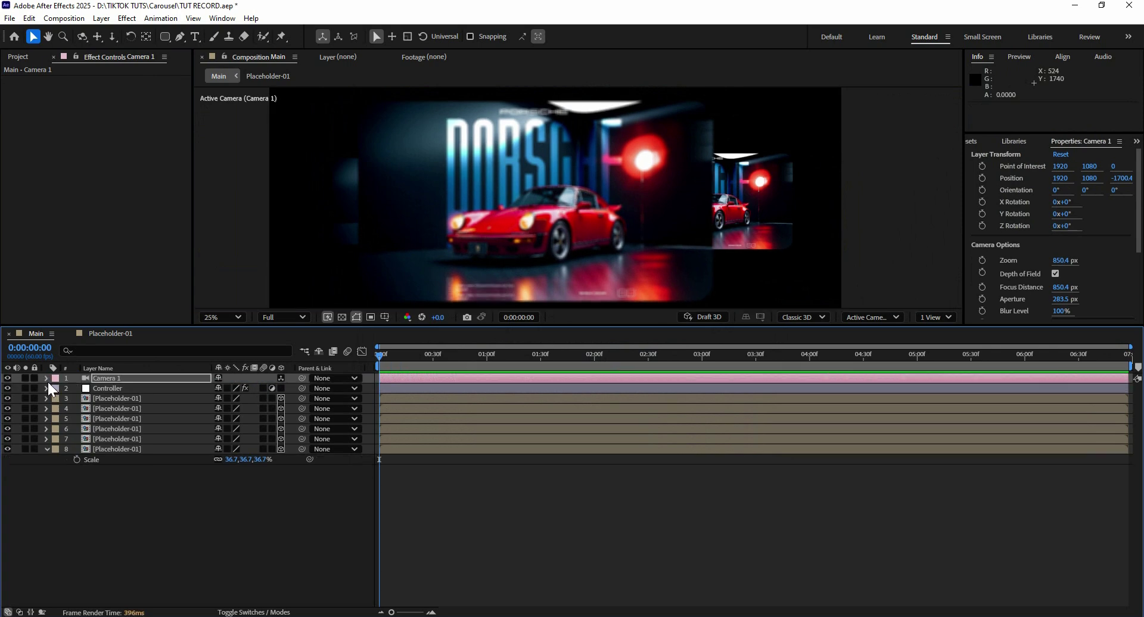
click(46, 379)
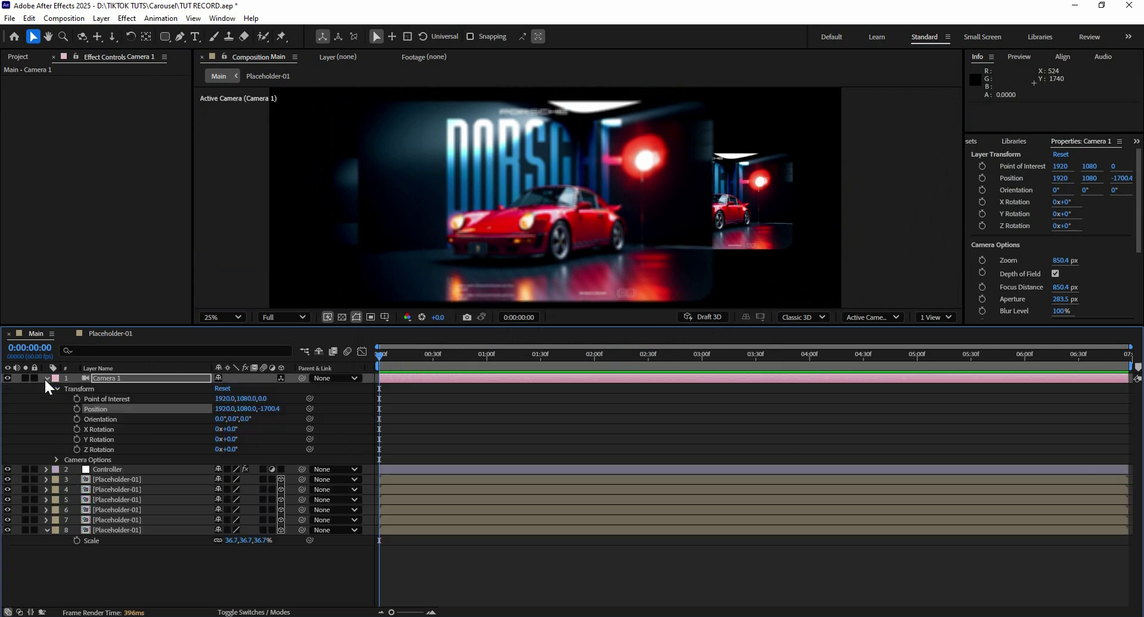
click(56, 460)
click(295, 510)
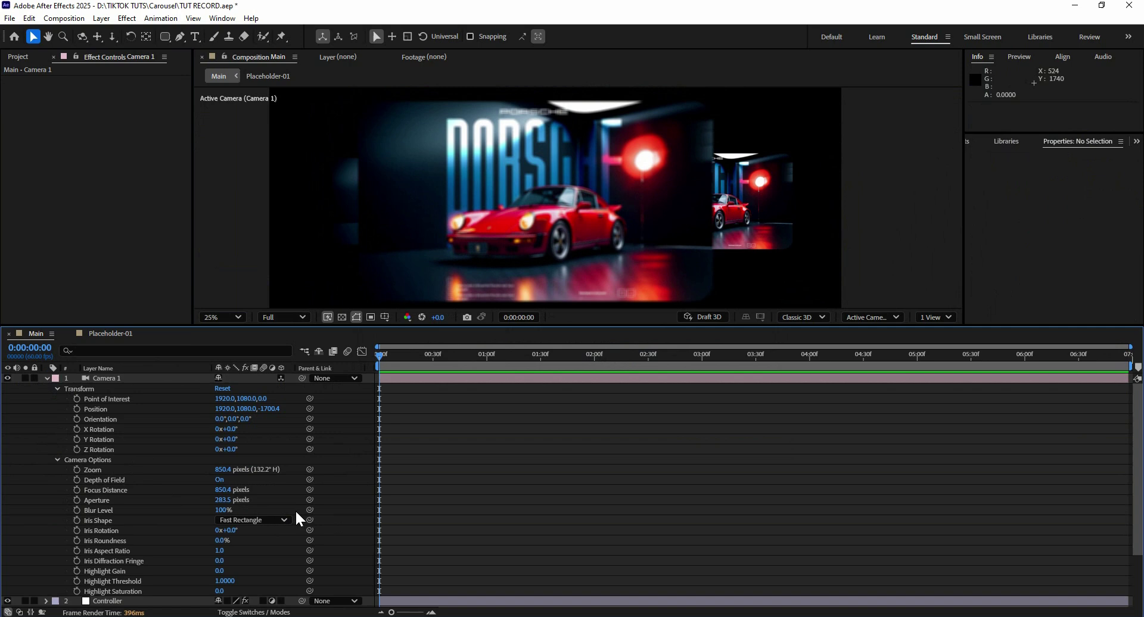
click(146, 490)
drag(223, 491, 171, 495)
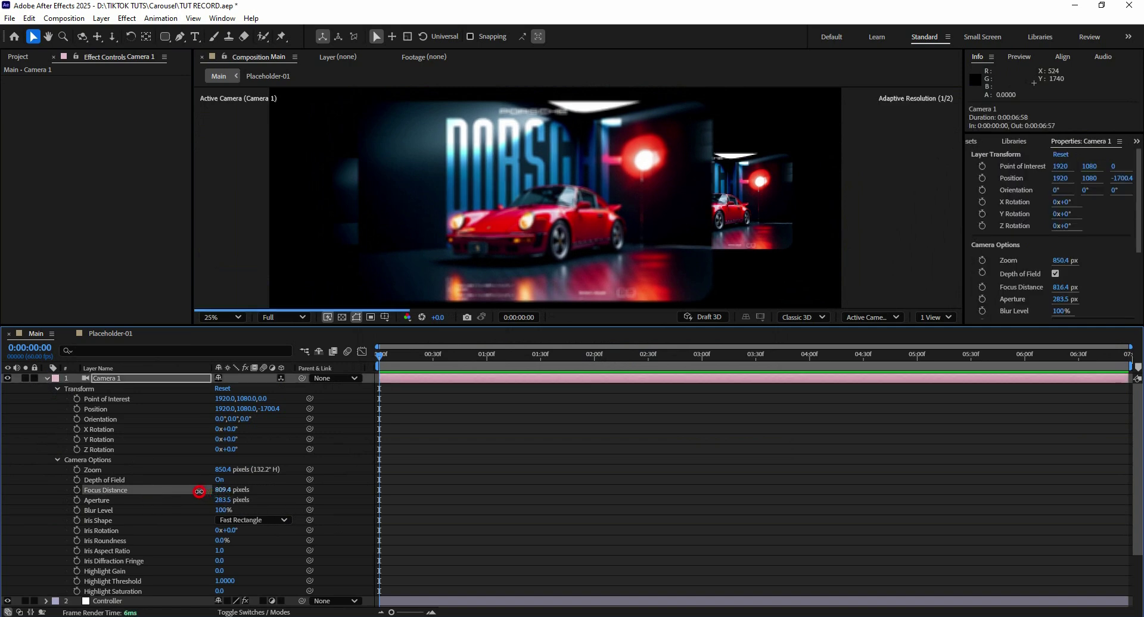
drag(285, 499, 334, 498)
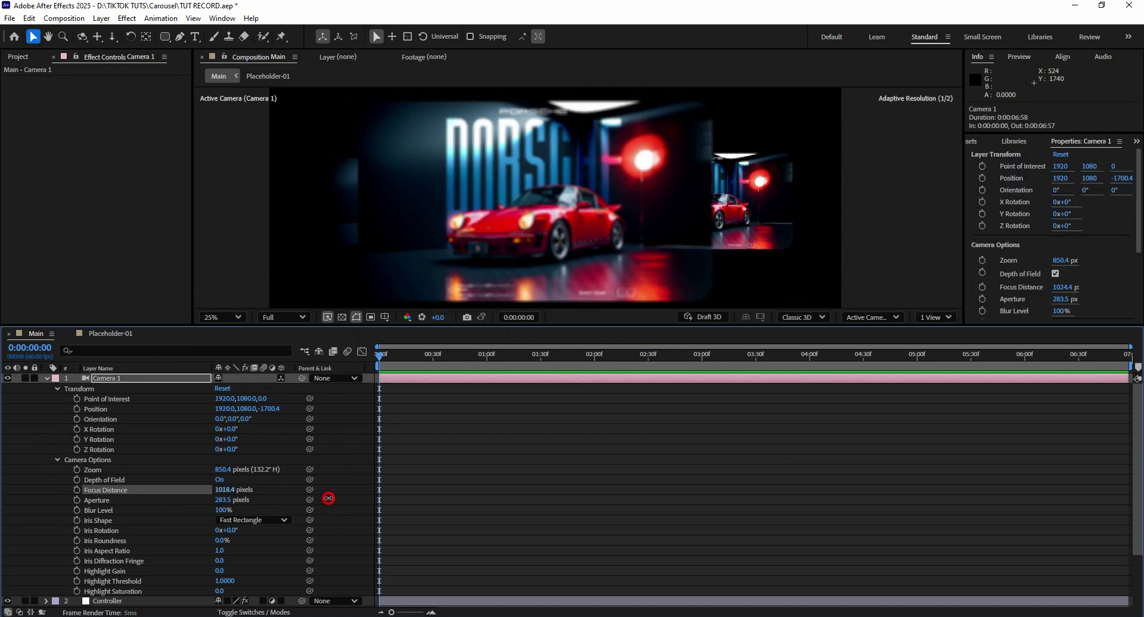
key(ctrl+z)
drag(223, 492, 209, 492)
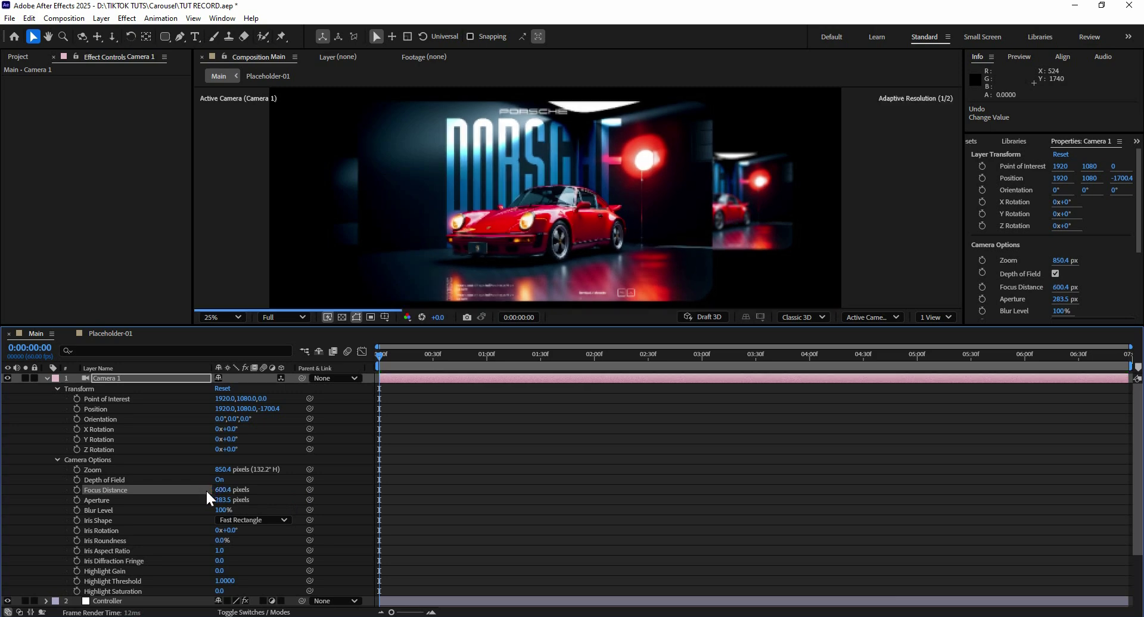
Zoom in and fine-tune focus distance to about 508.4 px, checking the blurred side card.
scroll(623, 227, up, 1)
scroll(596, 220, up, 1)
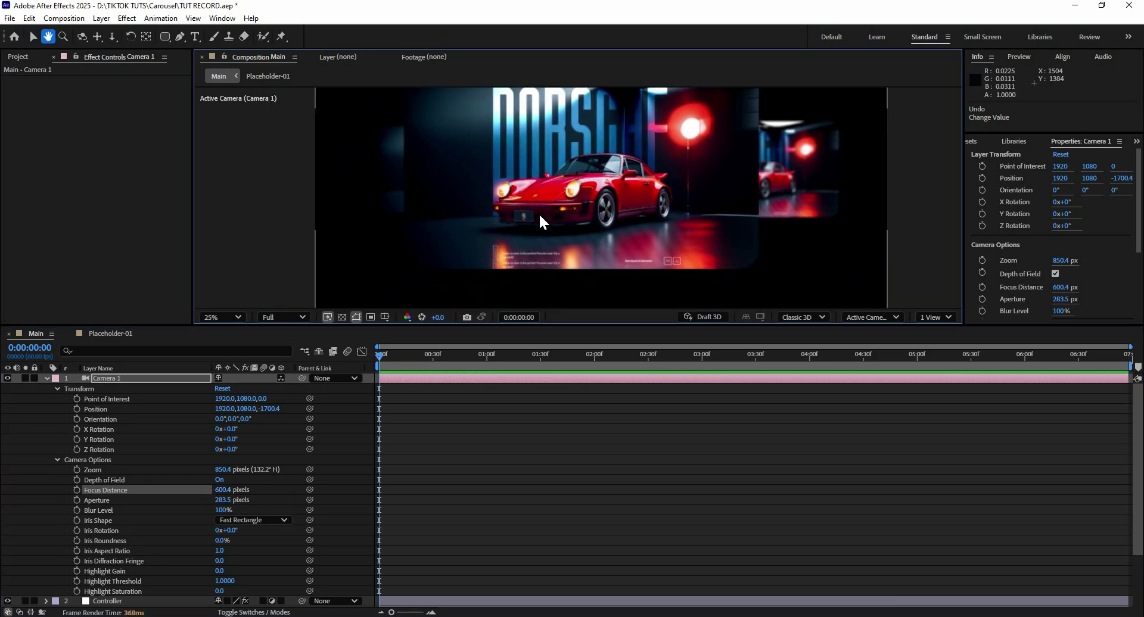
mouse_move(538, 213)
mouse_down()
mouse_move(551, 273)
mouse_move(477, 255)
mouse_up()
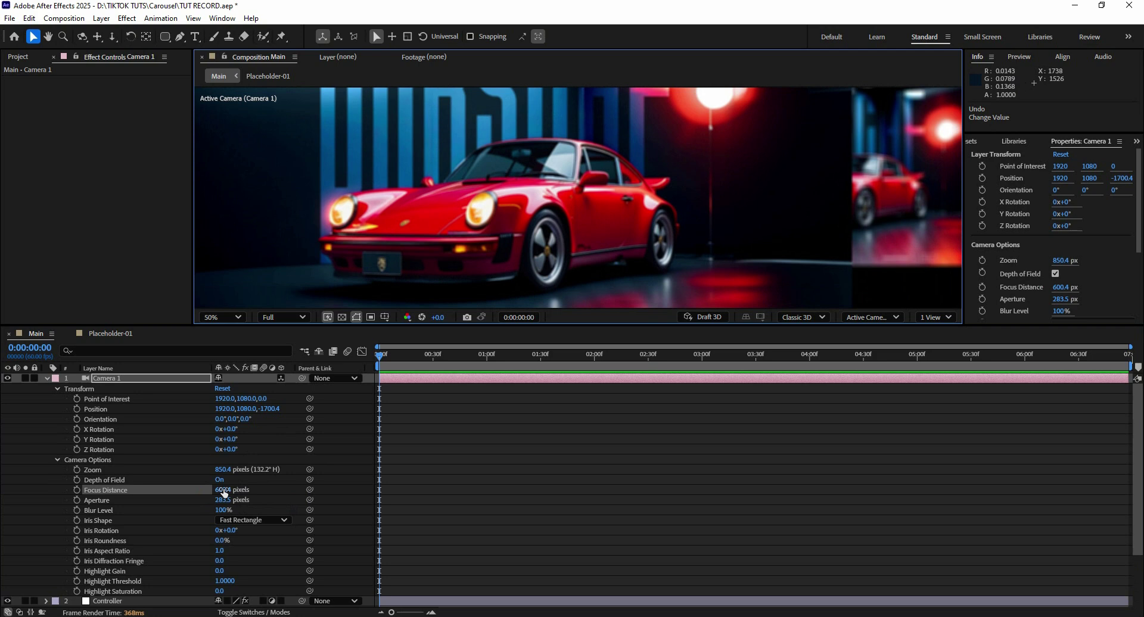
drag(224, 493, 167, 490)
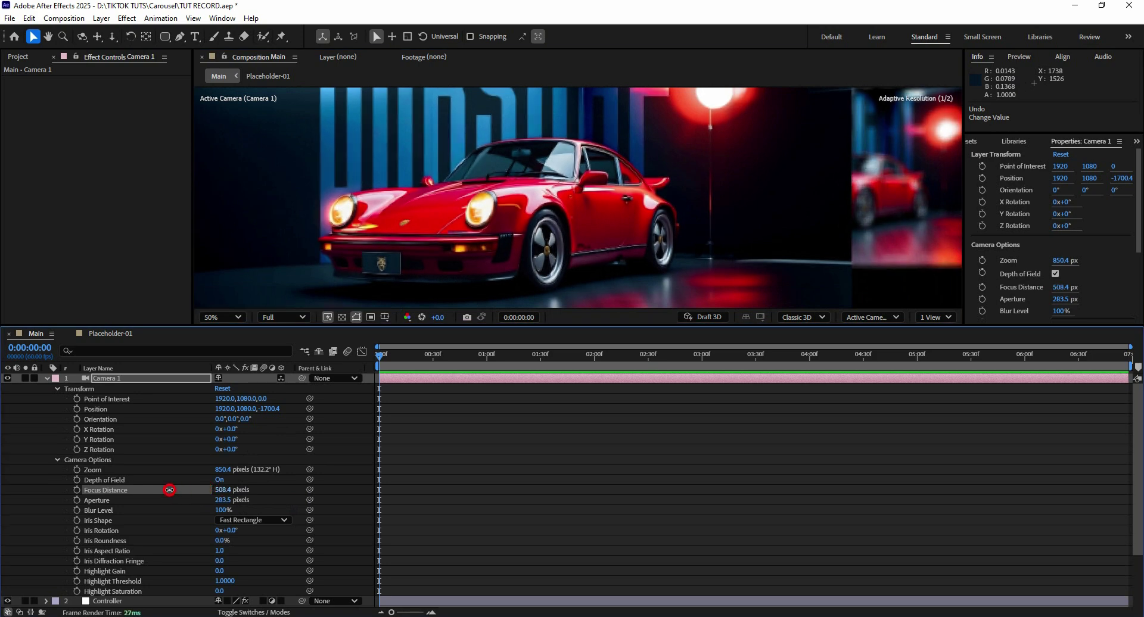
drag(629, 237, 391, 267)
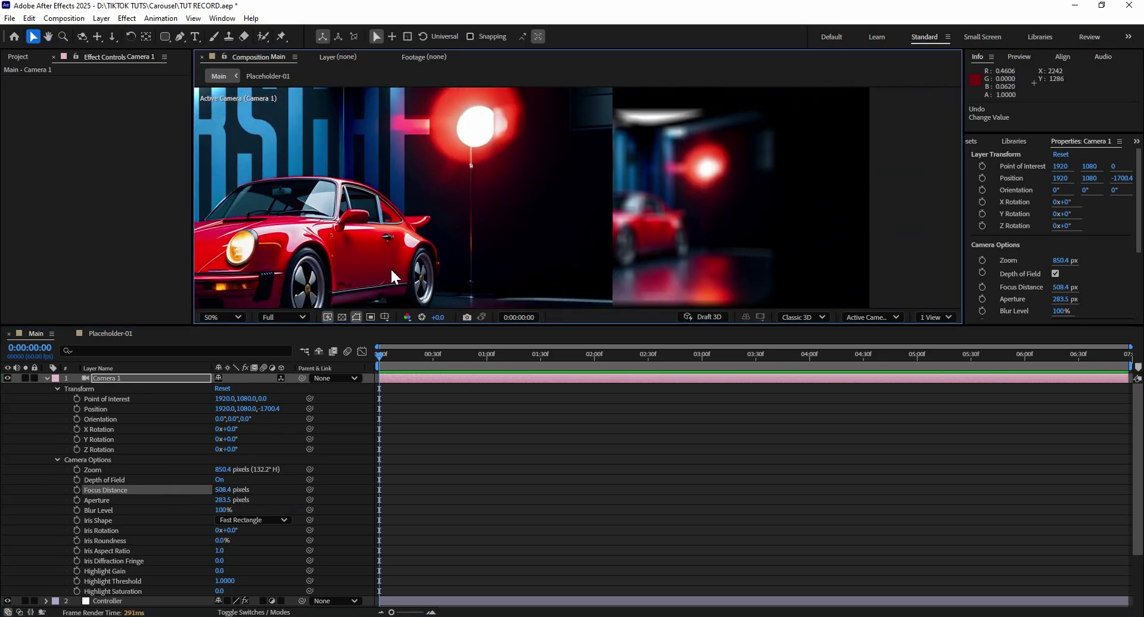
mouse_move(594, 218)
mouse_down()
mouse_move(541, 252)
mouse_move(534, 275)
mouse_move(634, 224)
mouse_up()
mouse_move(398, 241)
mouse_down()
mouse_move(480, 240)
mouse_move(540, 190)
mouse_up()
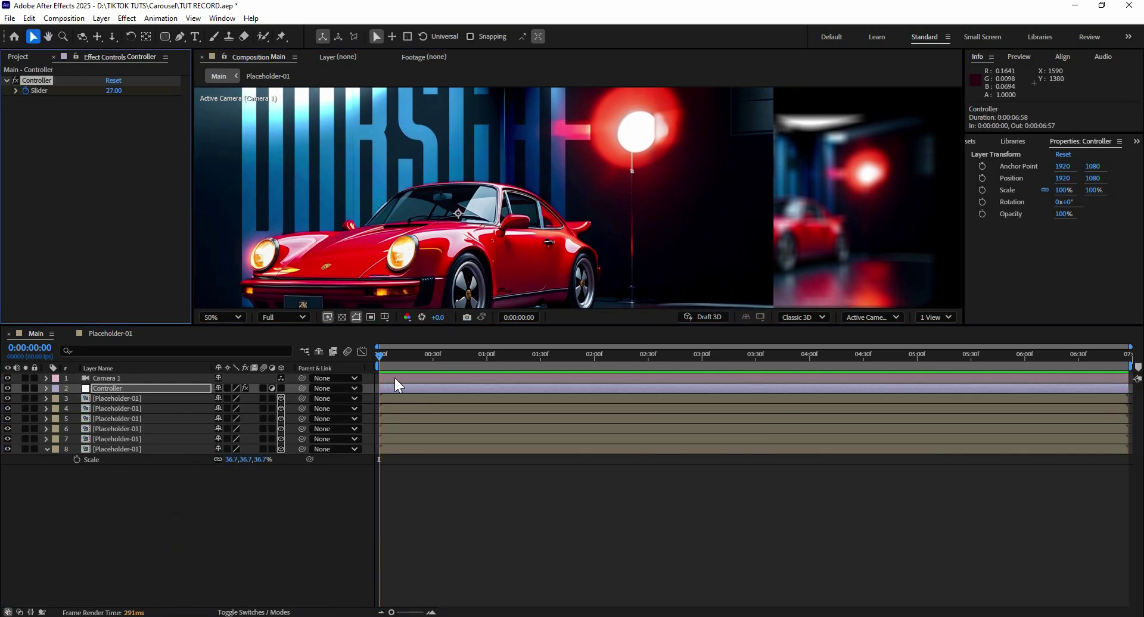
Easy Ease both Controller Slider keyframes (27 to 148) and preview the spin.
key(u)
key(End)
key(comma)
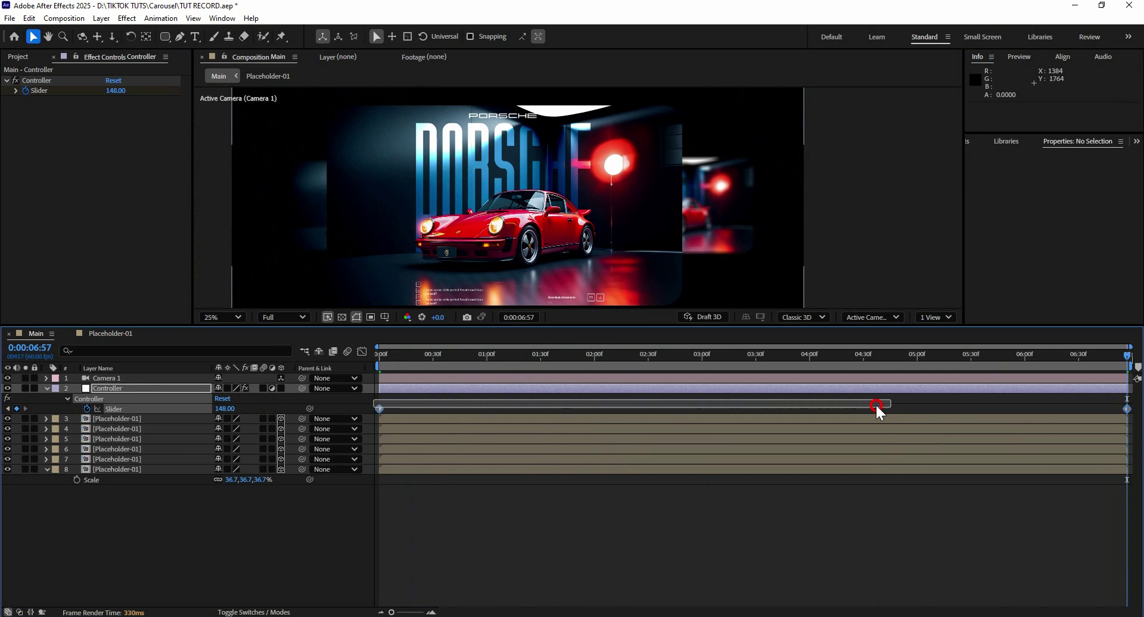
drag(381, 412, 1138, 417)
key(F9)
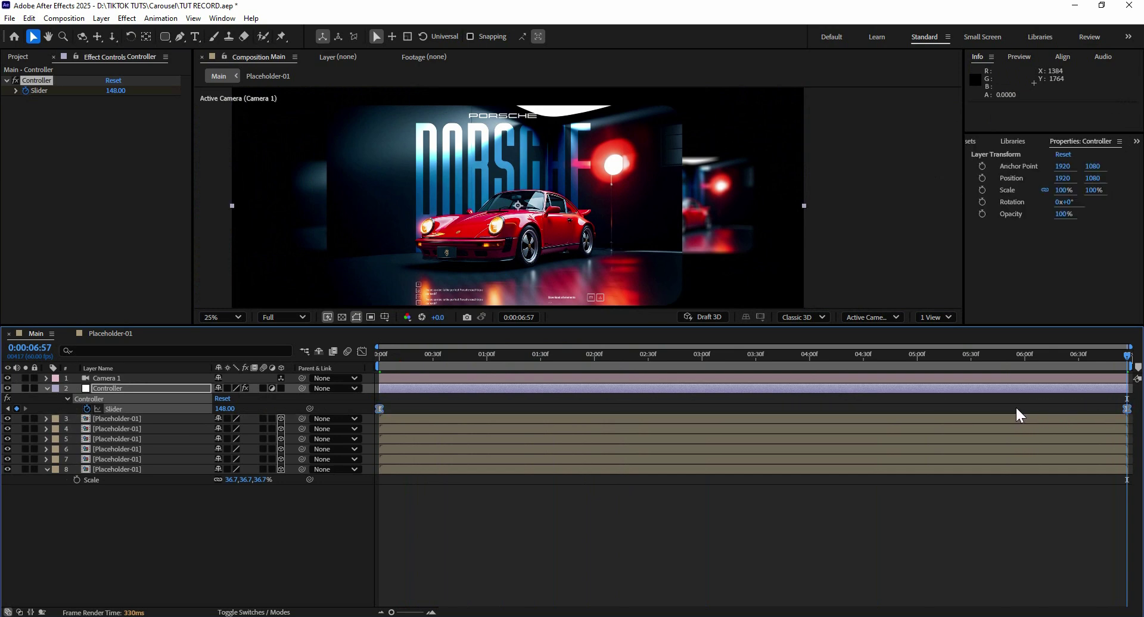
click(1016, 407)
key(space)
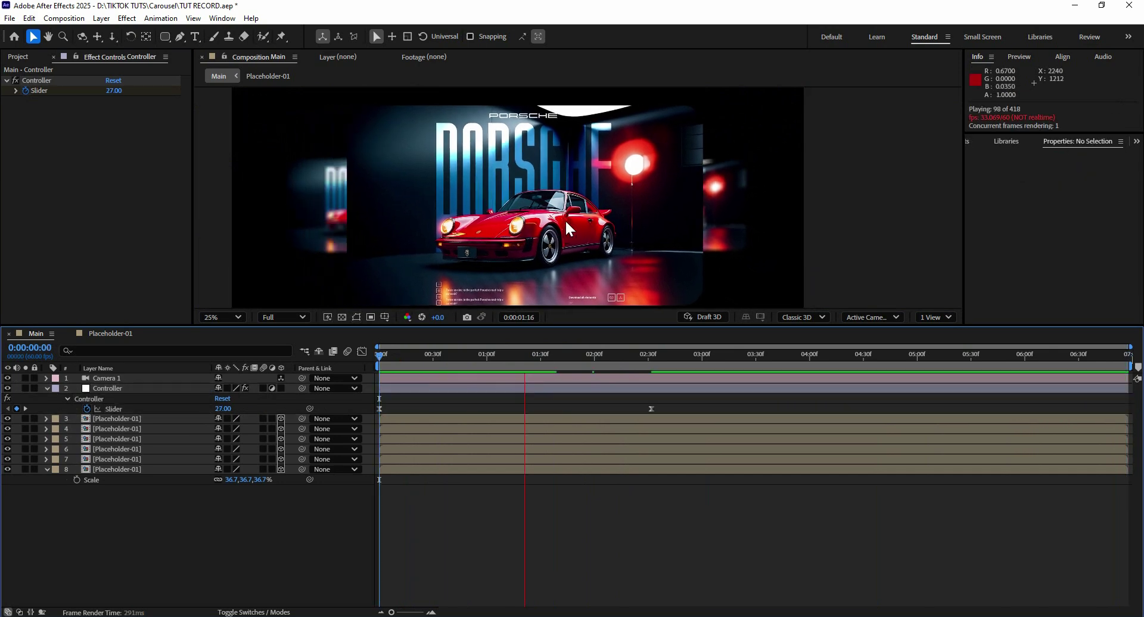
drag(552, 357, 379, 356)
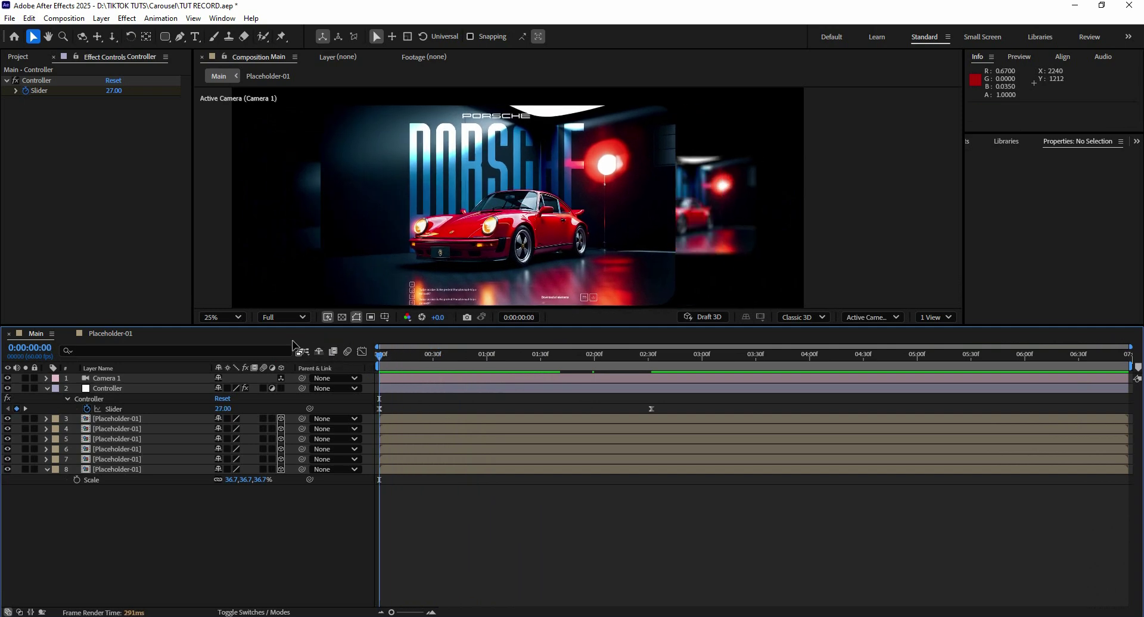
Apply Deep Glow 2 to the card layer in row 7.
click(112, 386)
click(47, 389)
click(120, 438)
click(126, 18)
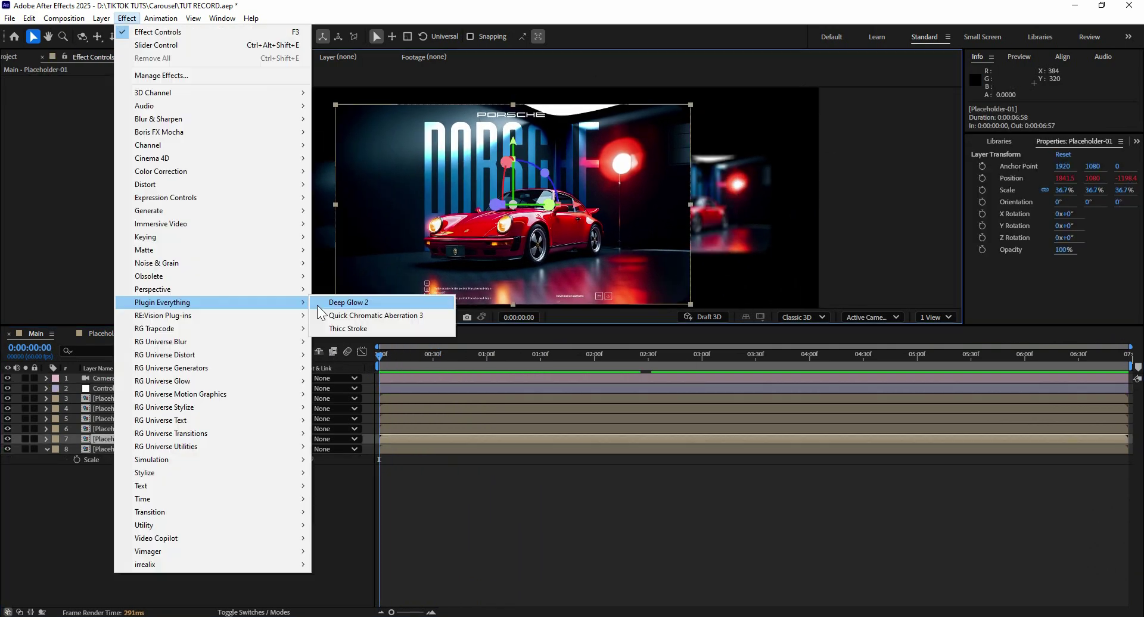
click(322, 302)
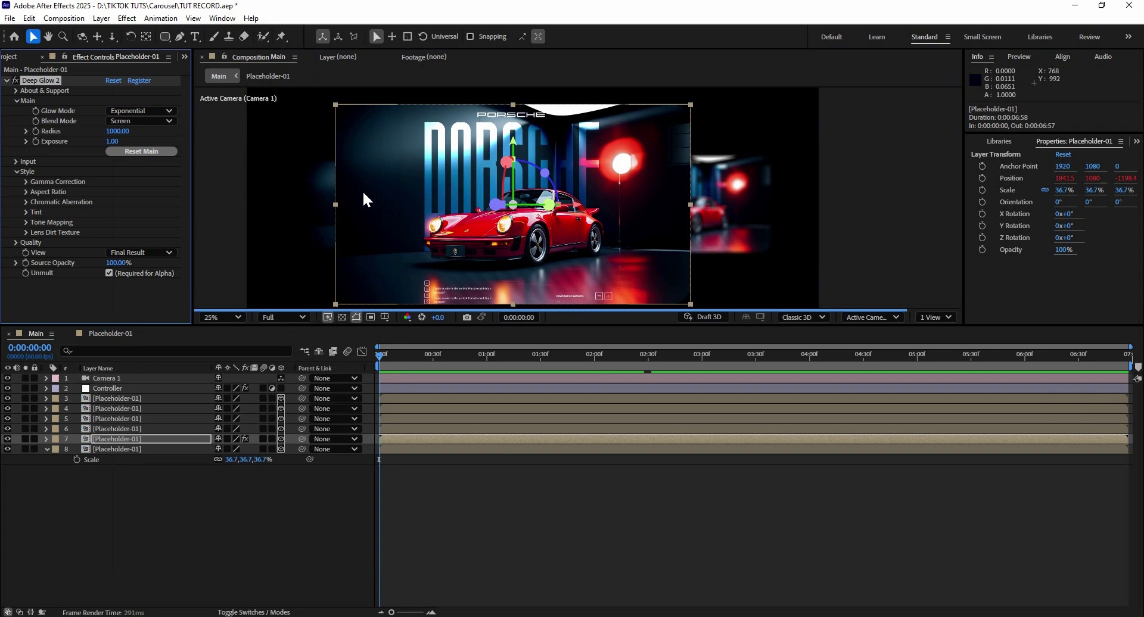
scroll(388, 191, up, 2)
key(v)
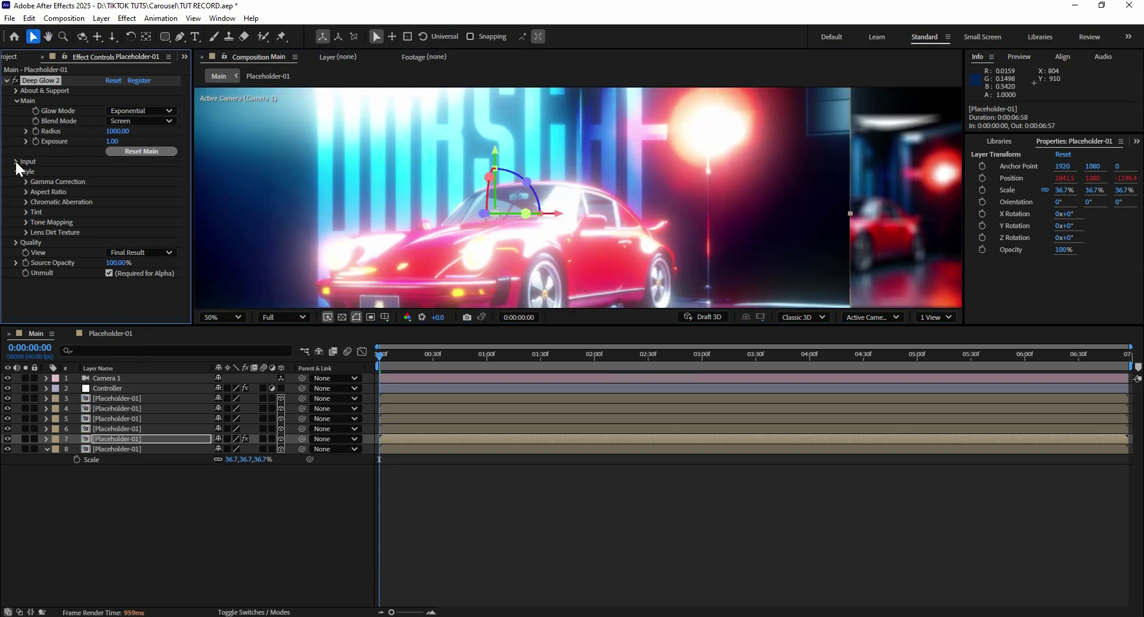
Set the Deep Glow threshold to 80% and exposure to 0.10.
click(15, 161)
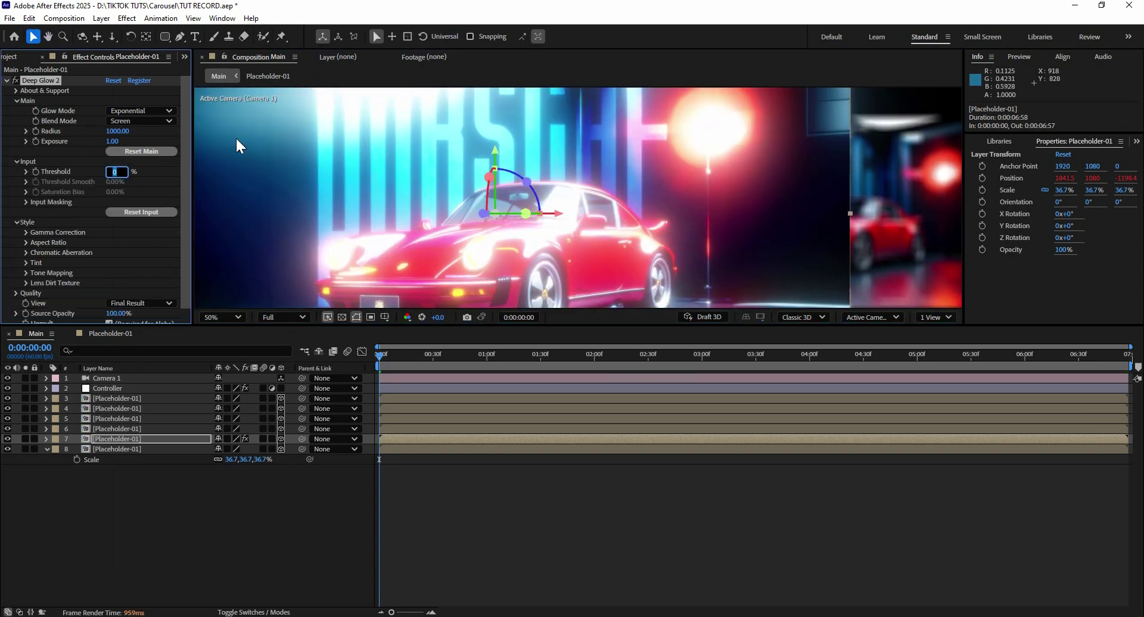
text(80)
key(Return)
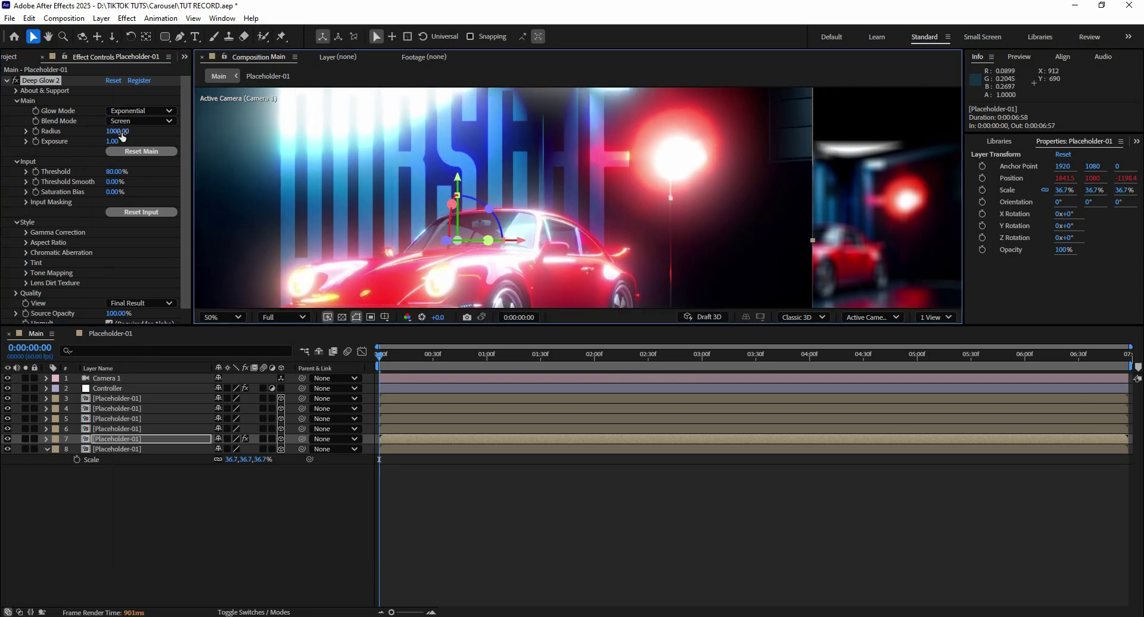
click(115, 142)
text(0.1)
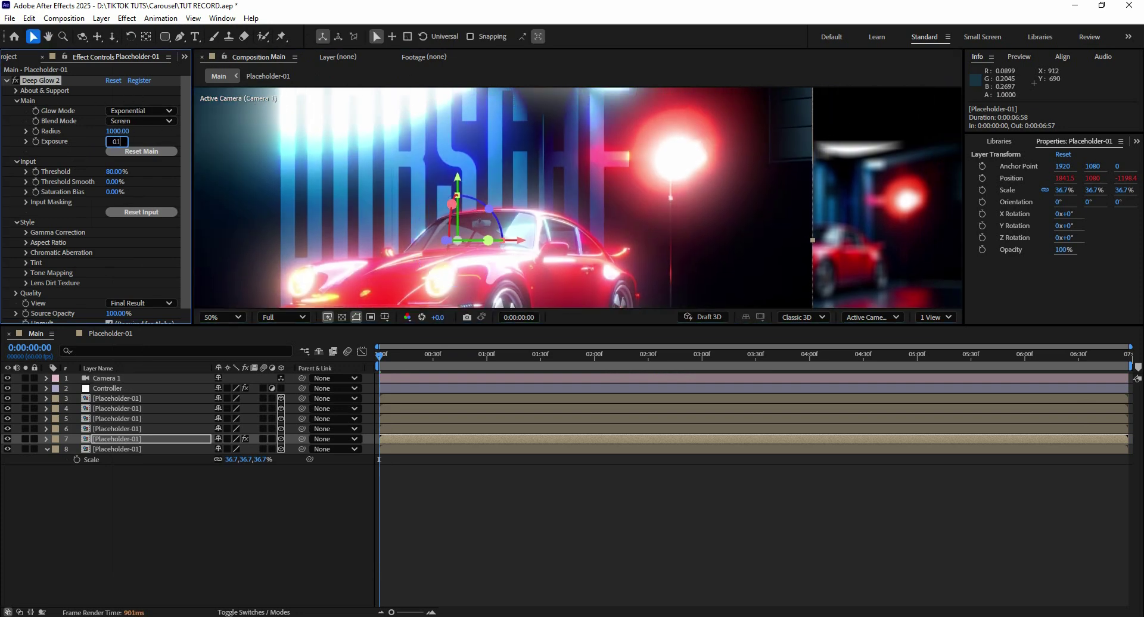
key(Return)
Paste the Deep Glow effect onto the other placeholder card layers.
scroll(481, 167, down, 1)
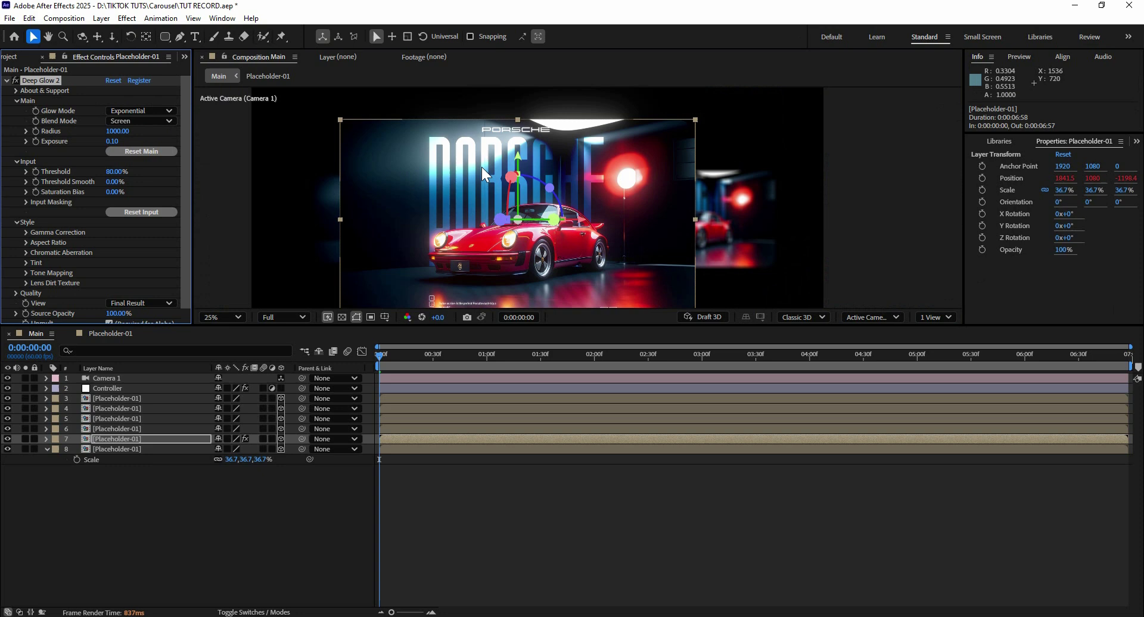
key(v)
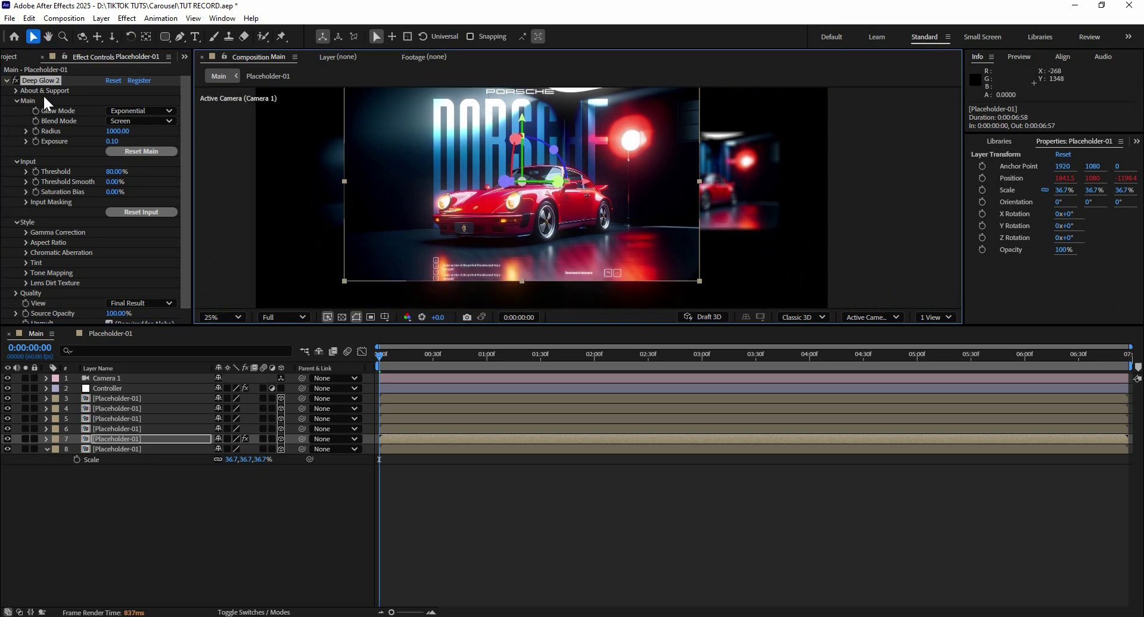
click(117, 449)
ctrl+click(121, 429)
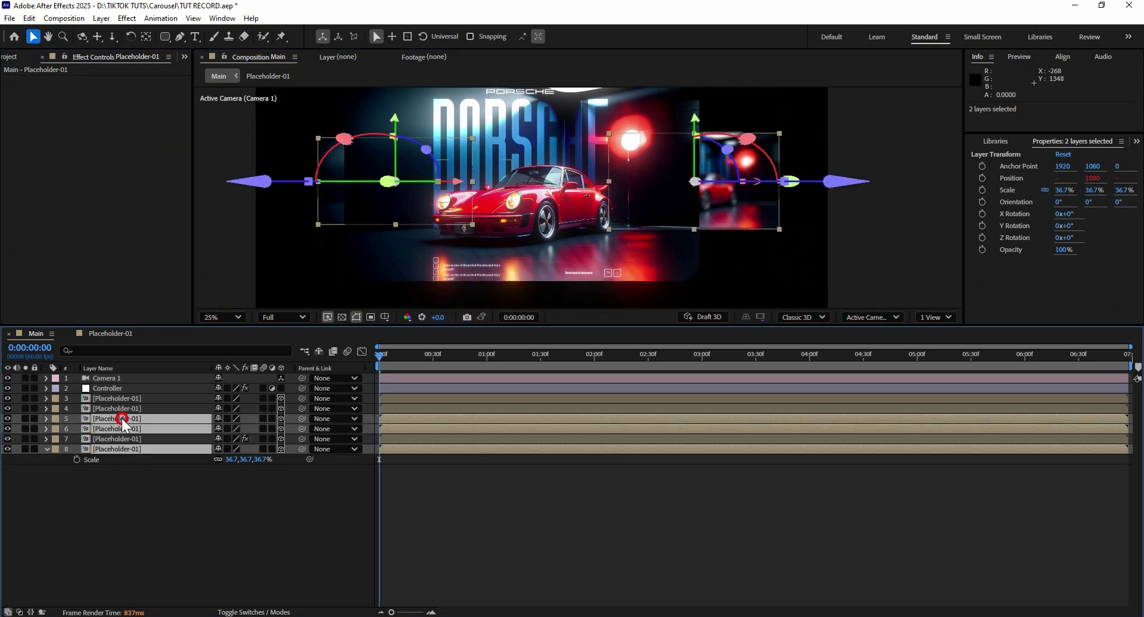
ctrl+click(125, 409)
key(ctrl+v)
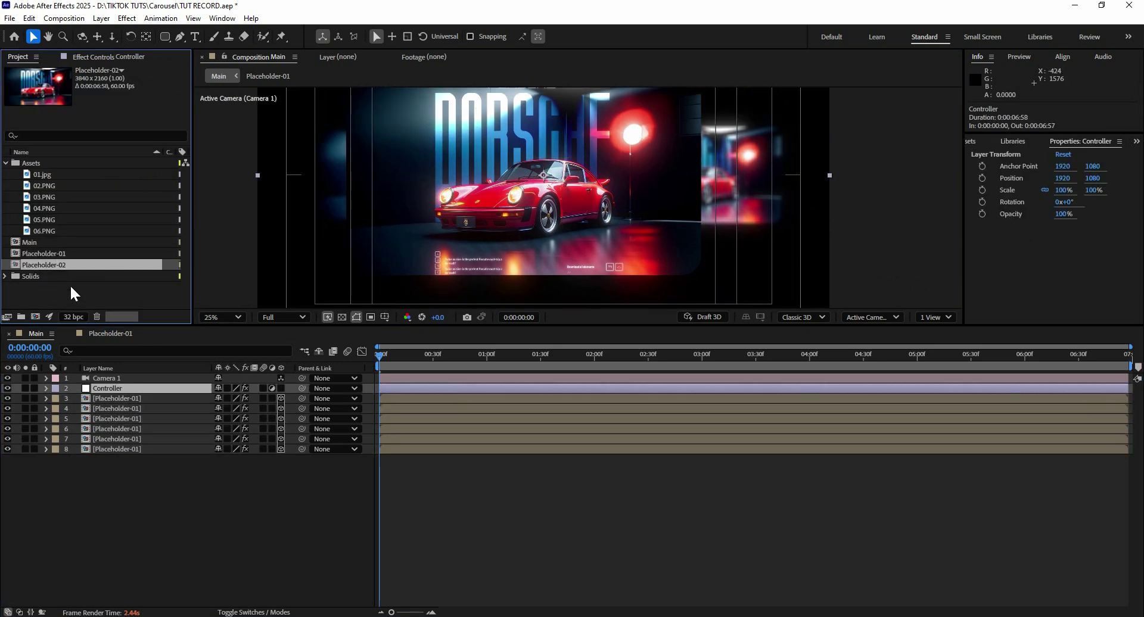
In Placeholder-02, replace the Porsche 01.jpg with the Ferrari 02.PNG and scale it to about 139%.
double_click(55, 264)
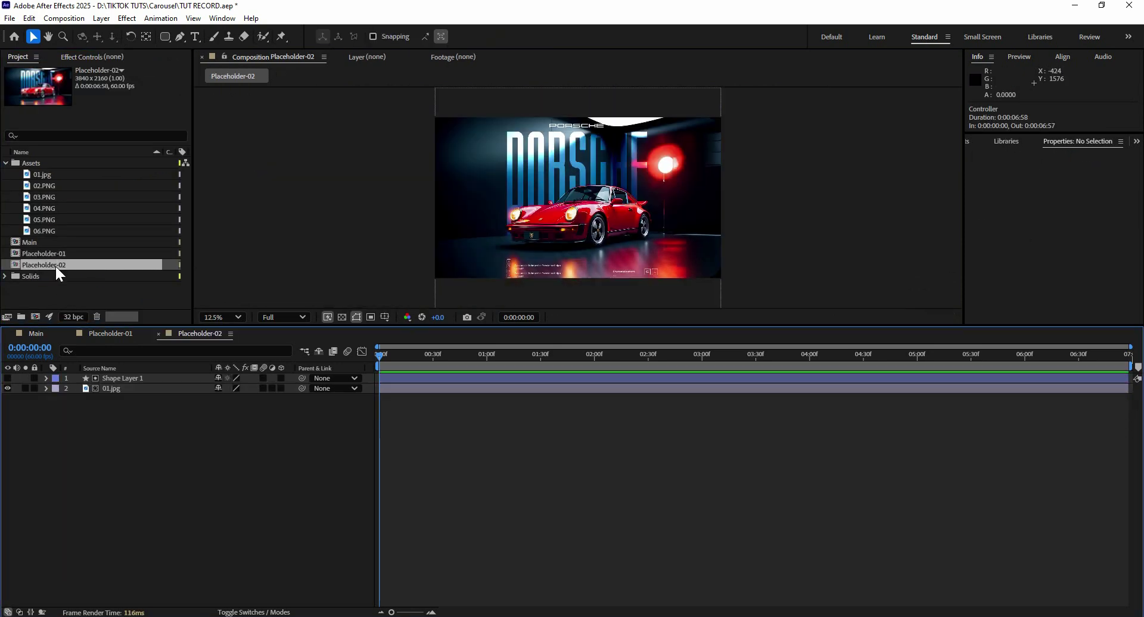
click(116, 391)
mouse_move(39, 186)
mouse_down()
mouse_move(127, 378)
mouse_move(119, 389)
mouse_up()
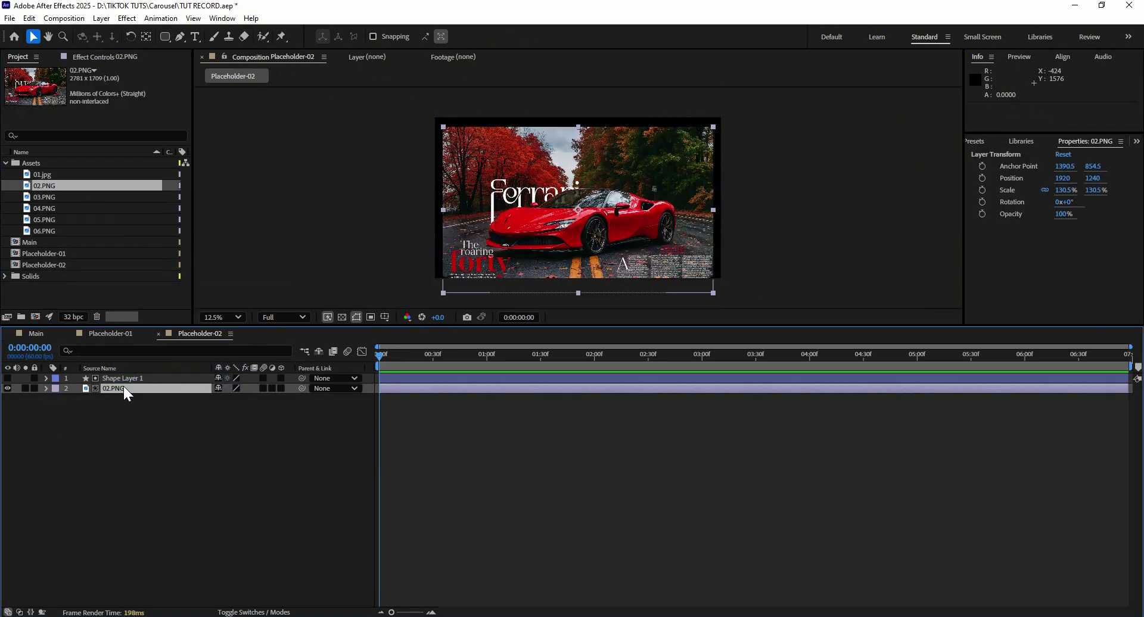
scroll(512, 250, up, 1)
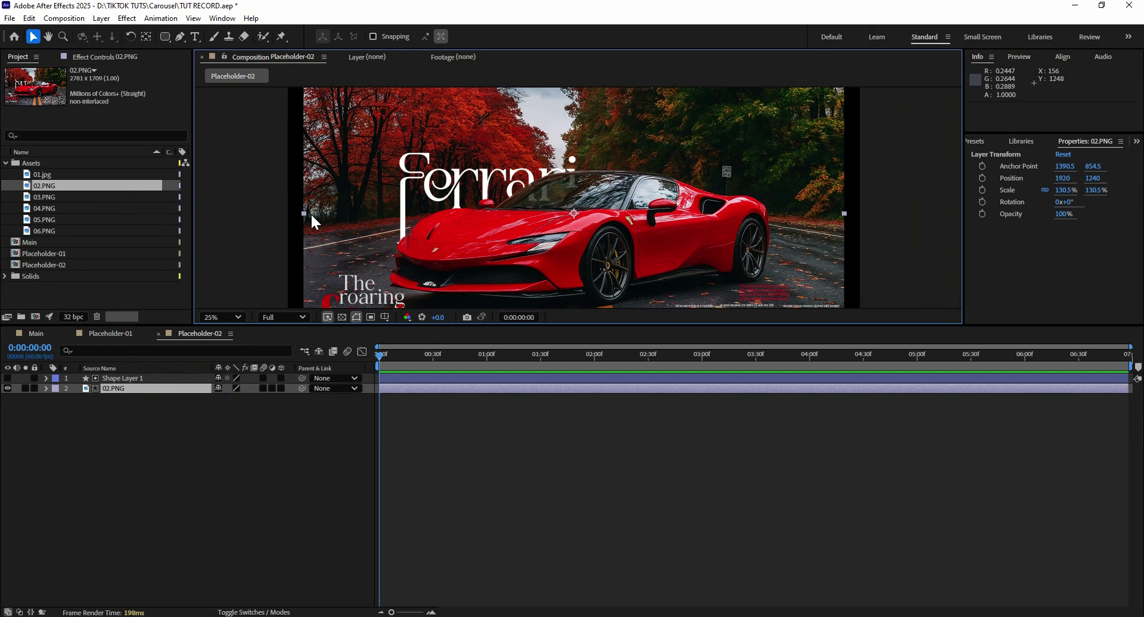
drag(304, 213, 287, 216)
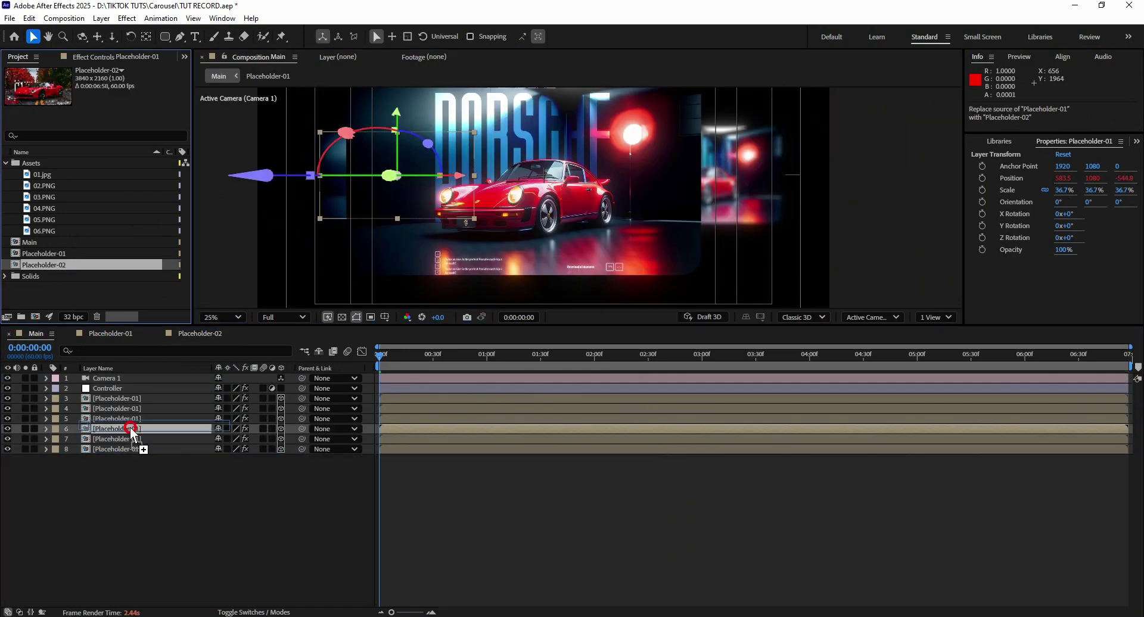
Swap Main's layer 6 source to Placeholder-02 and scrub ahead to see the Ferrari card.
drag(69, 265, 130, 428)
drag(384, 353, 525, 357)
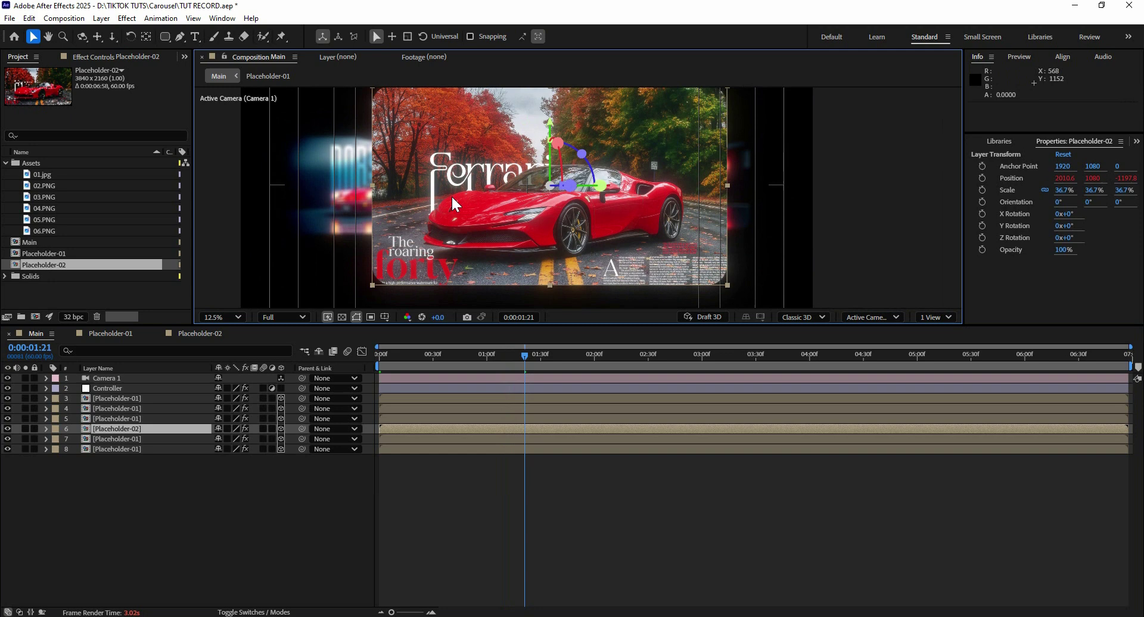
key(comma)
click(364, 196)
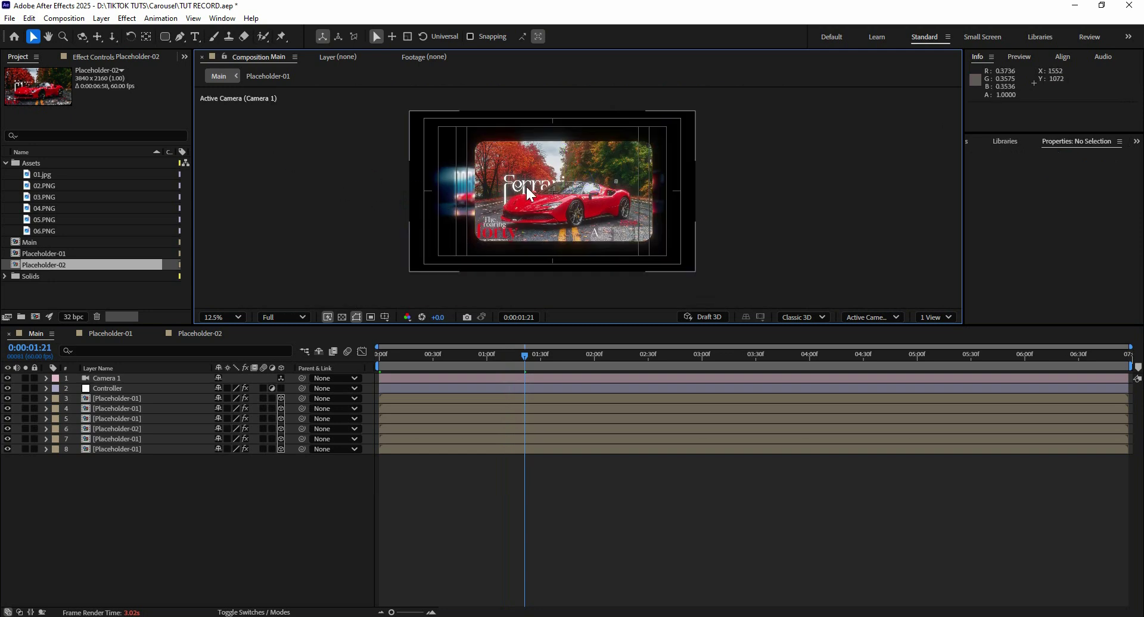